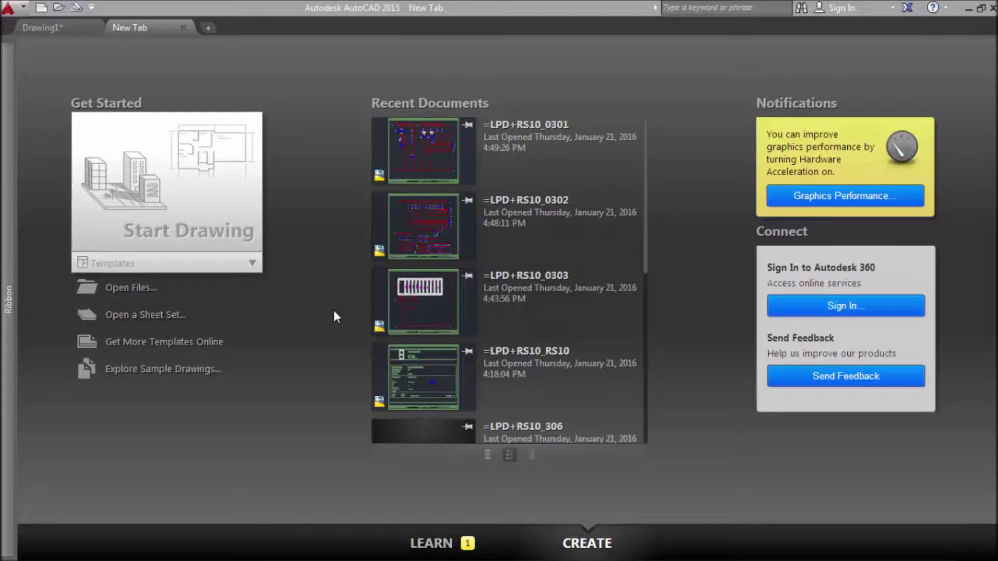
After viewing the finished example, create Drawing5 from acad.dwt and start the LINE command
{"action": "left_click", "coordinate": [54, 24]}
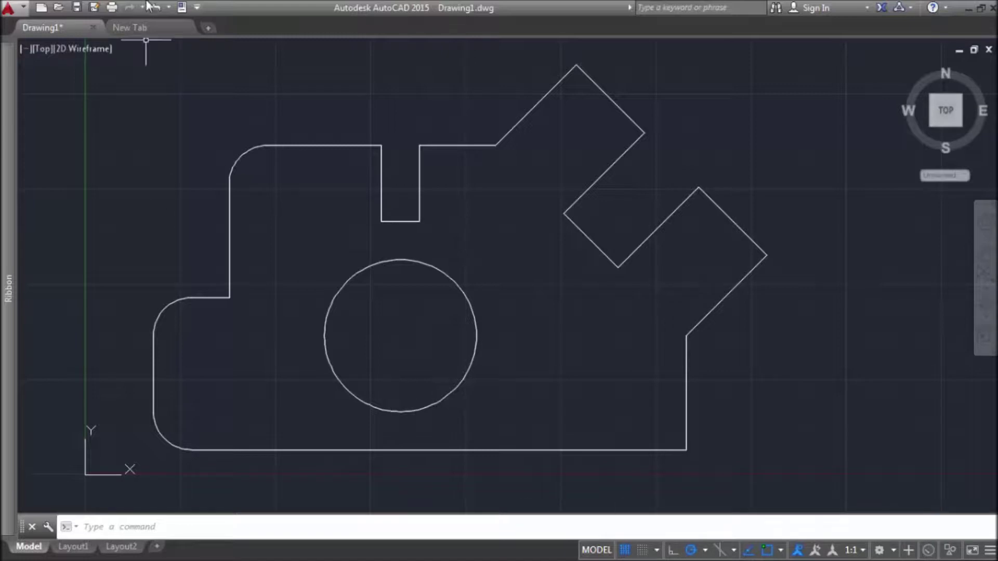
{"action": "left_click", "coordinate": [150, 28]}
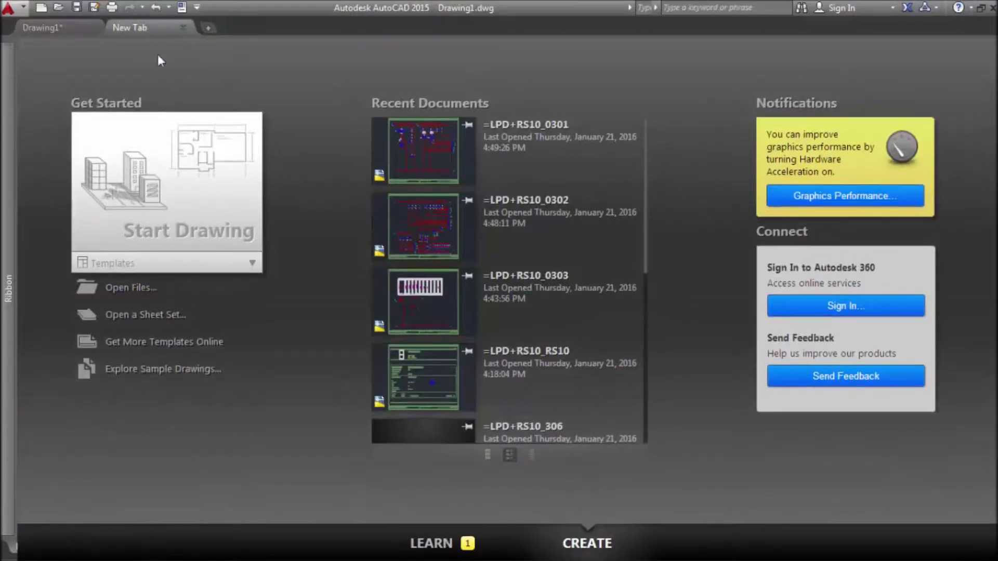
{"action": "left_click", "coordinate": [252, 263]}
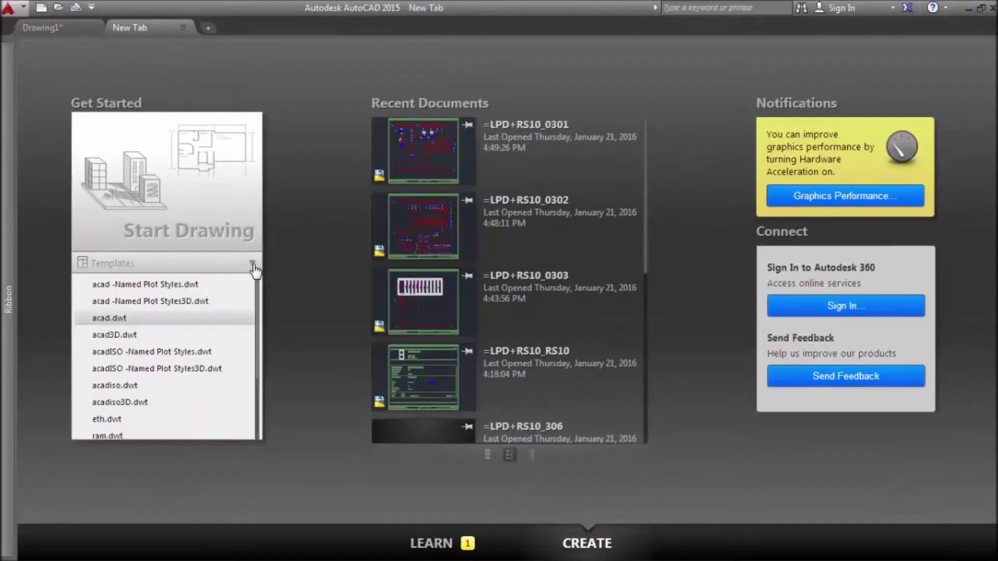
{"action": "left_click", "coordinate": [179, 320]}
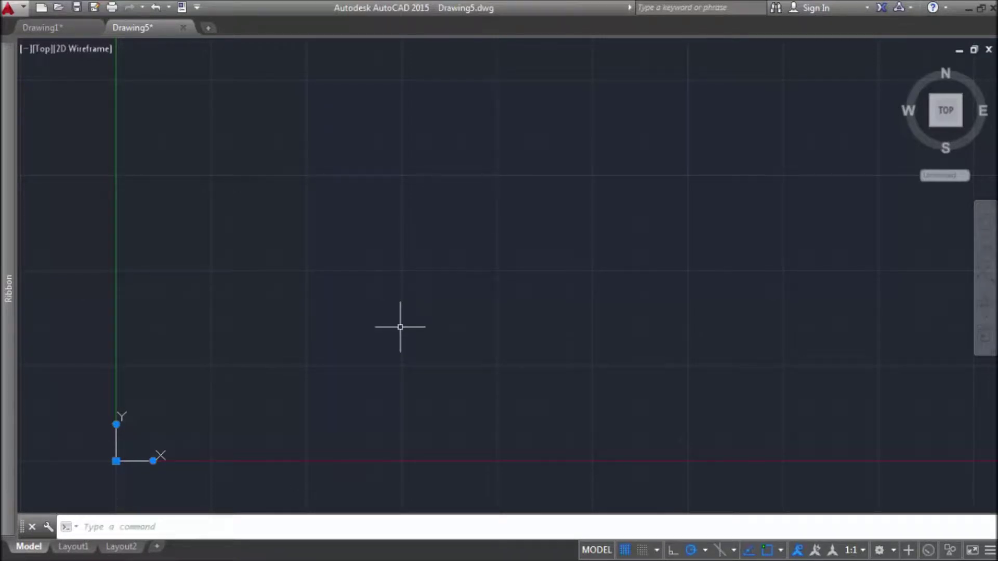
{"action": "key", "text": "Return"}
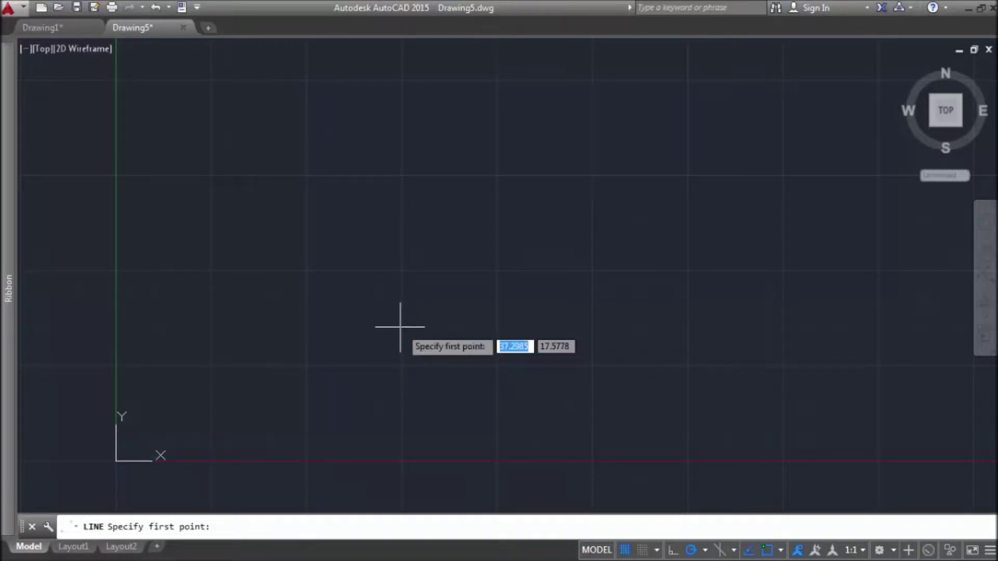
Draw the closed outline with a 70-unit bottom edge and a 40-unit right edge, back to the start
{"action": "left_click", "coordinate": [211, 365]}
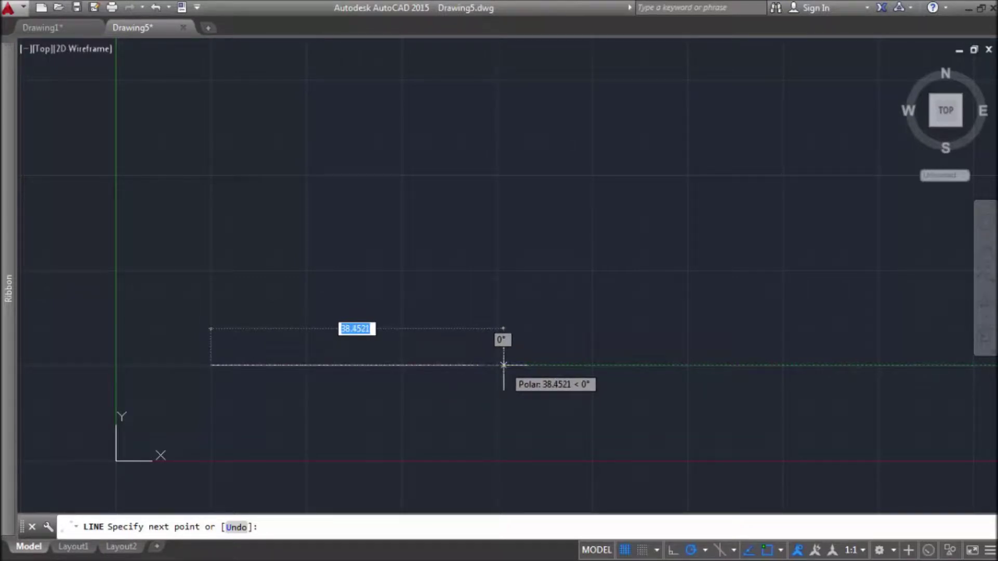
{"action": "type", "text": "70"}
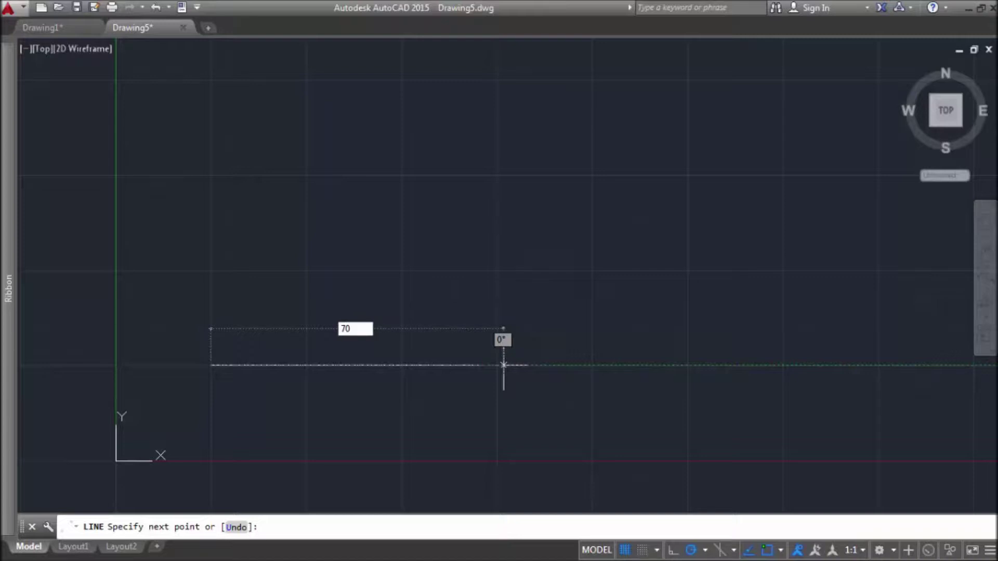
{"action": "key", "text": "Return"}
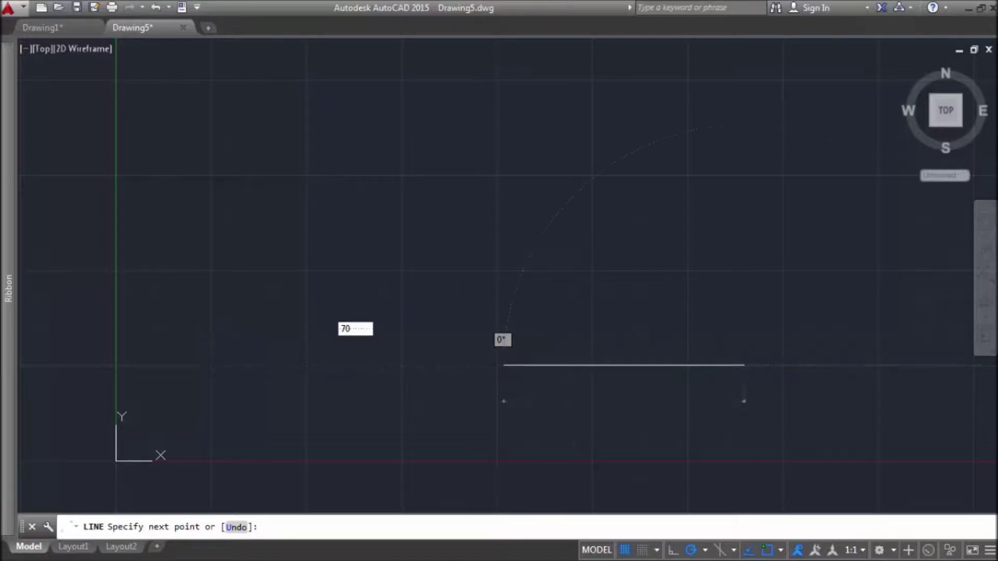
{"action": "scroll", "coordinate": [628, 290], "scroll_direction": "down", "scroll_amount": 2}
{"action": "scroll", "coordinate": [623, 286], "scroll_direction": "up", "scroll_amount": 2}
{"action": "scroll", "coordinate": [629, 281], "scroll_direction": "down", "scroll_amount": 3}
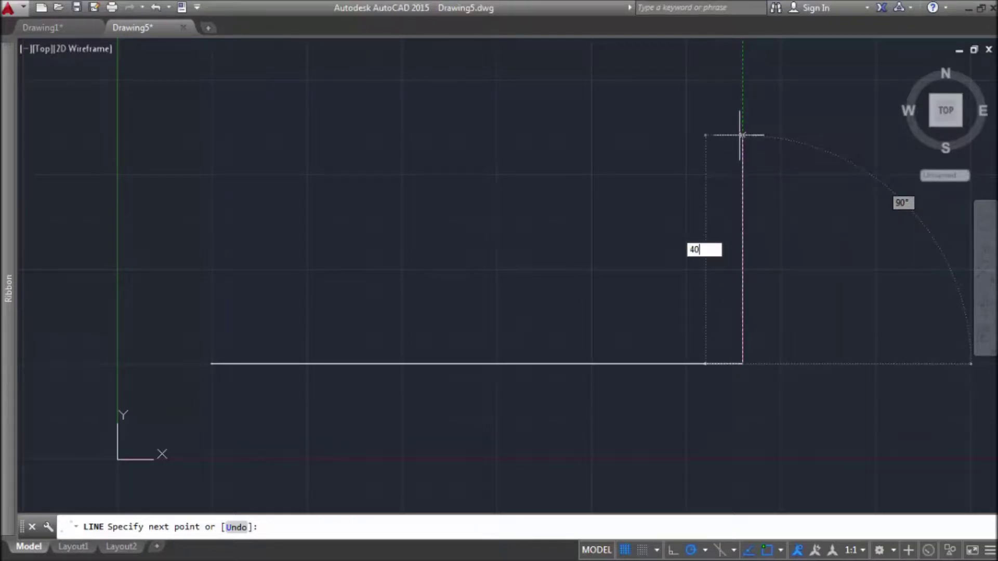
{"action": "key", "text": "Return"}
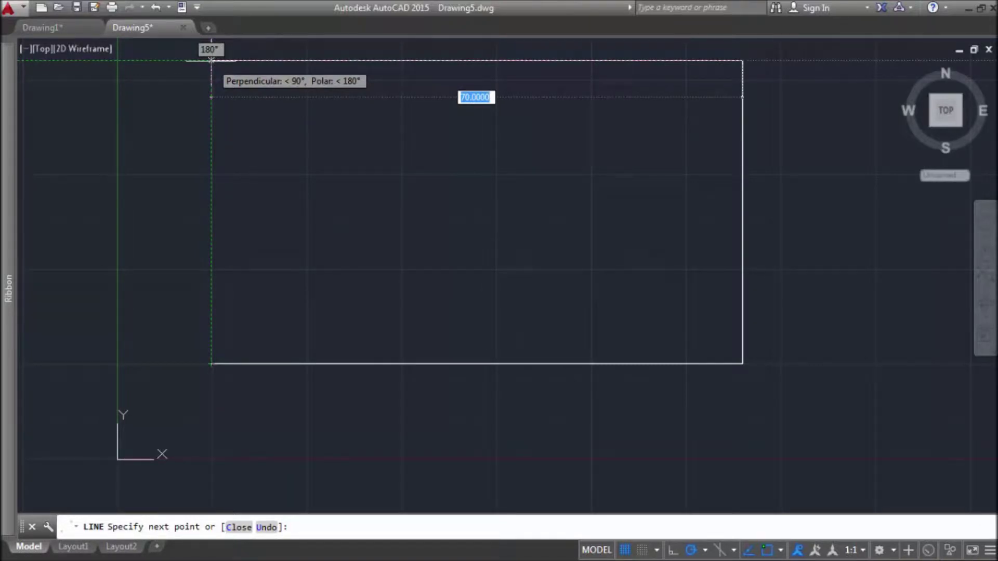
{"action": "left_click", "coordinate": [211, 60]}
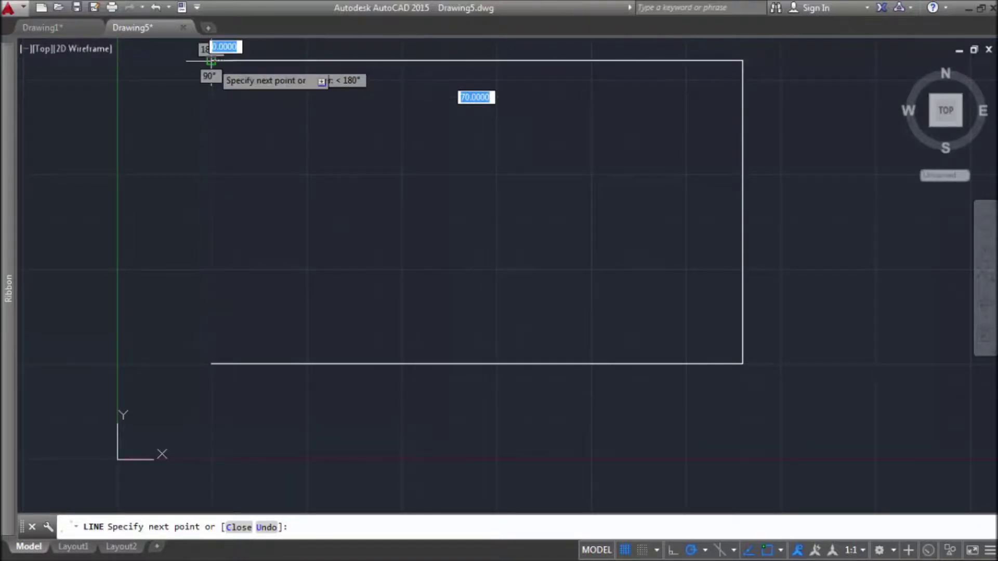
{"action": "left_click", "coordinate": [211, 364]}
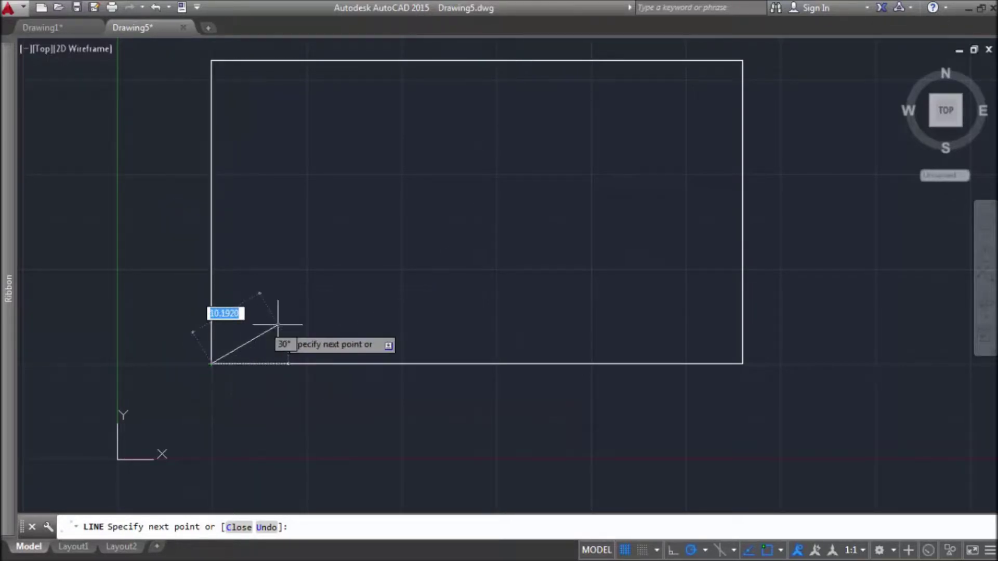
{"action": "key", "text": "Escape"}
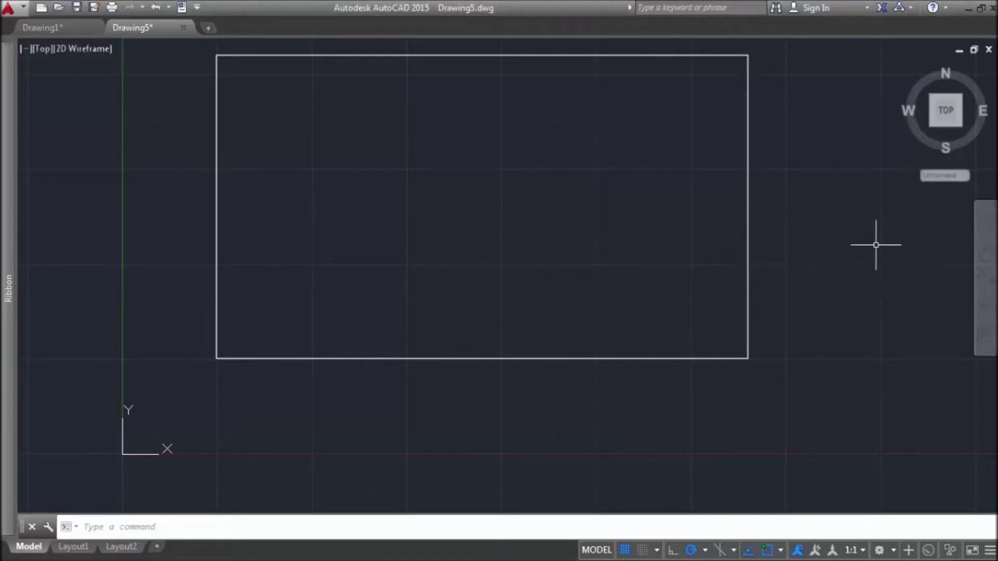
{"action": "left_click", "coordinate": [985, 256]}
Pan the view to shift the rectangle down and left, then restart LINE
{"action": "mouse_move", "coordinate": [824, 195]}
{"action": "left_mouse_down"}
{"action": "mouse_move", "coordinate": [775, 282]}
{"action": "mouse_move", "coordinate": [758, 285]}
{"action": "left_mouse_up"}
{"action": "right_click", "coordinate": [759, 287]}
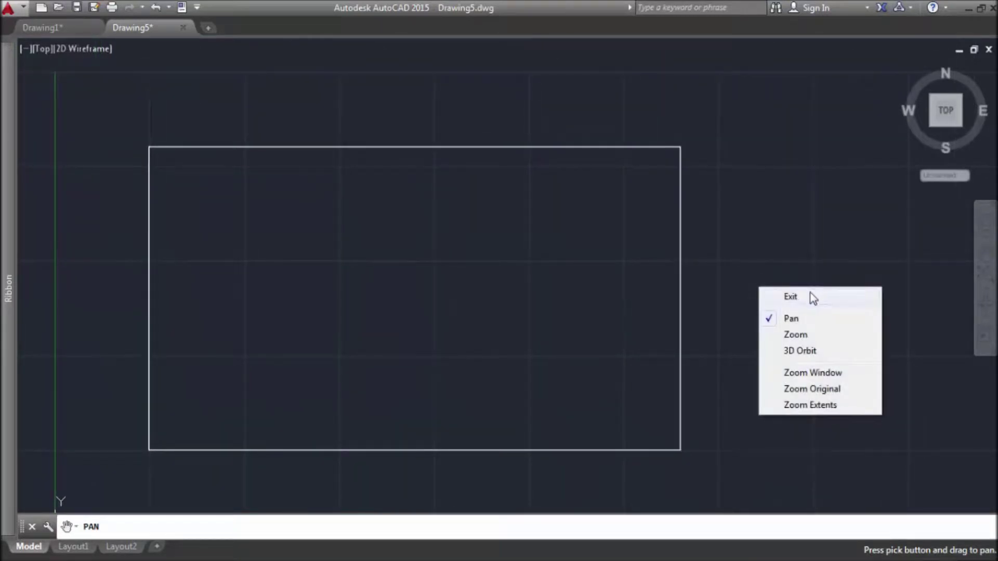
{"action": "left_click", "coordinate": [812, 298]}
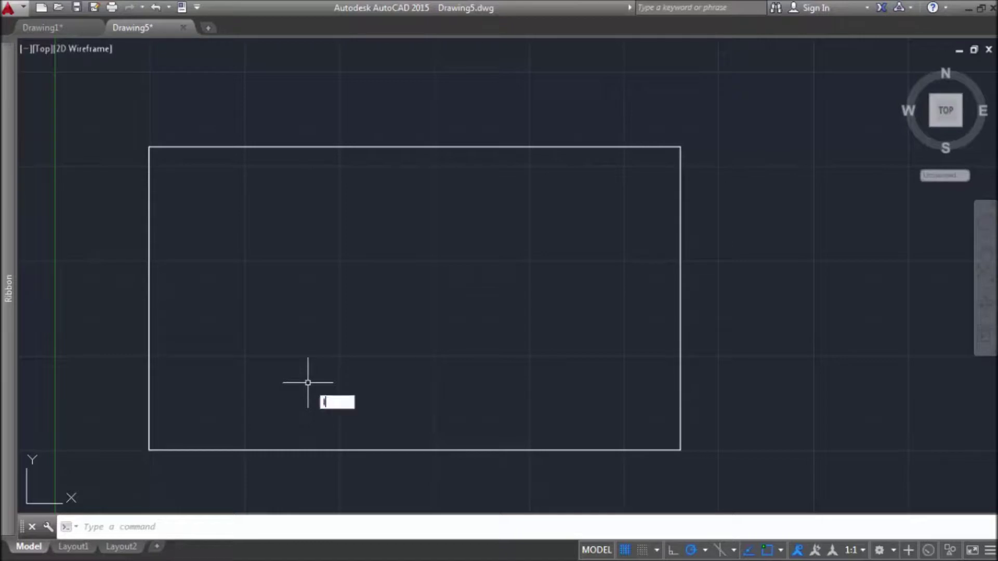
{"action": "key", "text": "Return"}
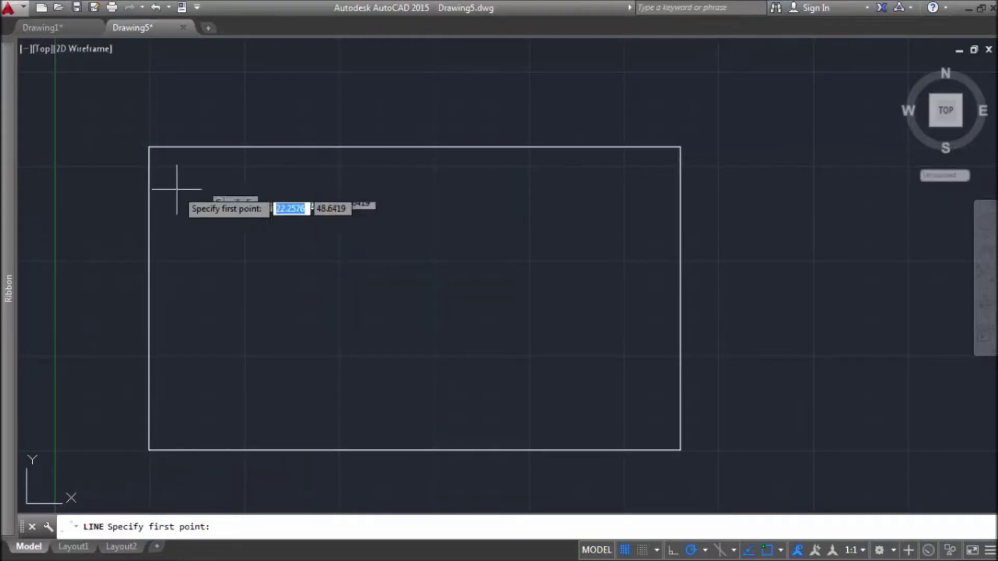
Draw the slot from the top-edge midpoint: 10 down, 5 left, back up to the top edge
{"action": "left_click", "coordinate": [413, 147]}
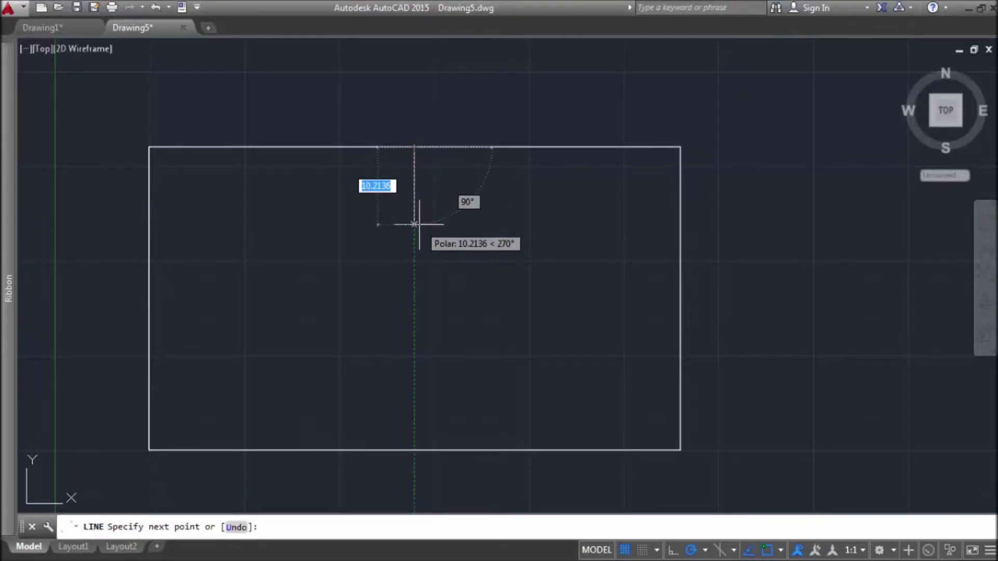
{"action": "type", "text": "10"}
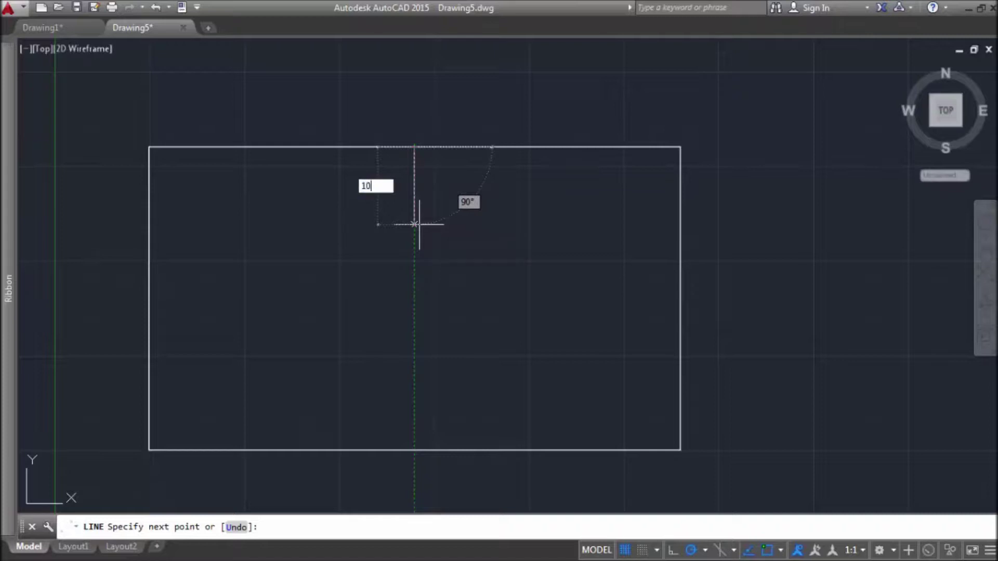
{"action": "key", "text": "Return"}
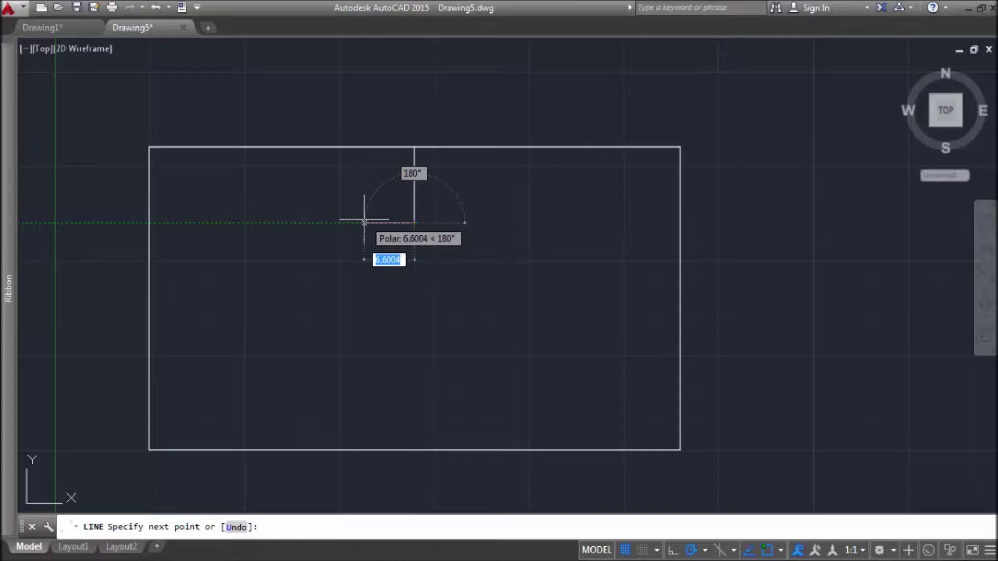
{"action": "type", "text": "5"}
{"action": "key", "text": "Return"}
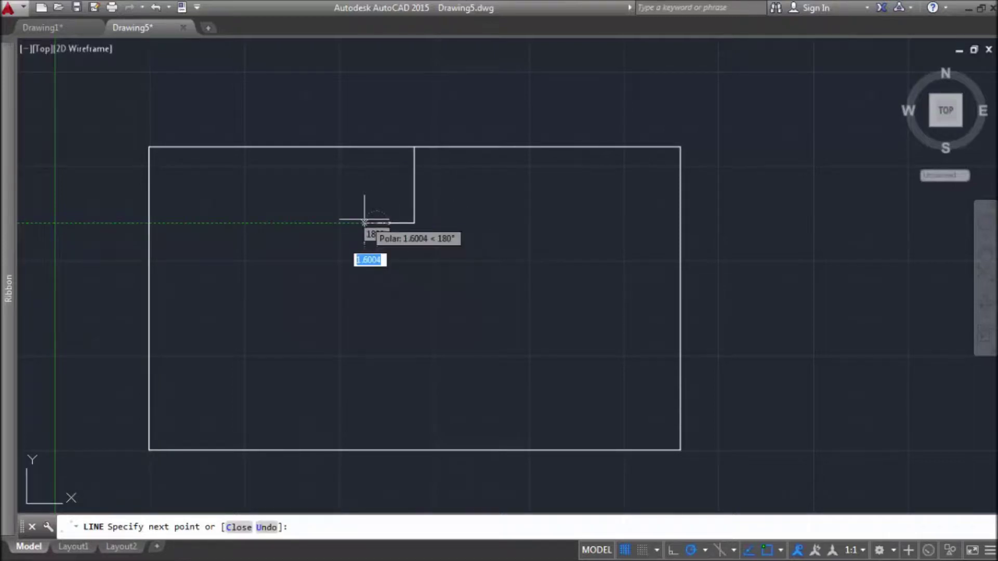
{"action": "left_click", "coordinate": [377, 147]}
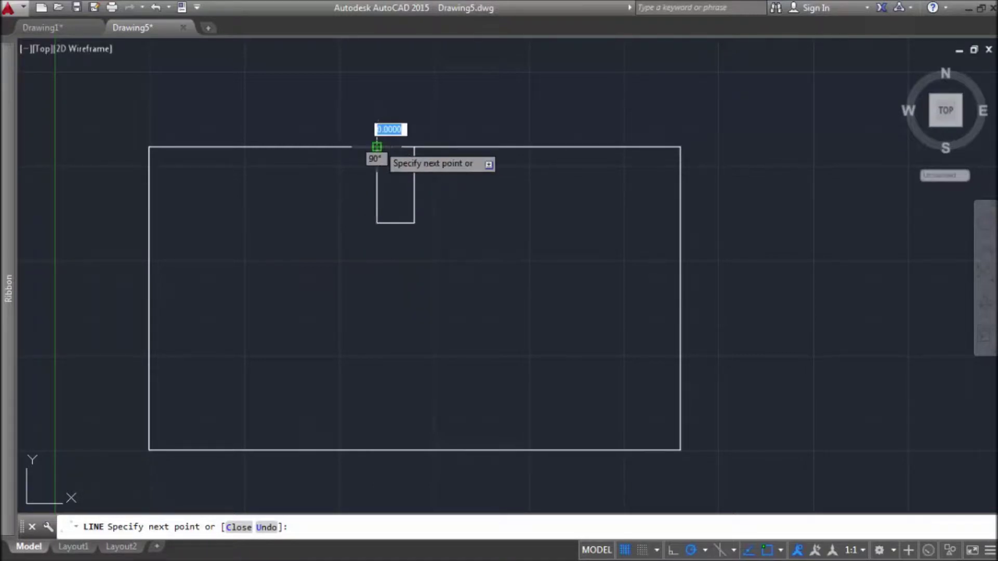
{"action": "key", "text": "Escape"}
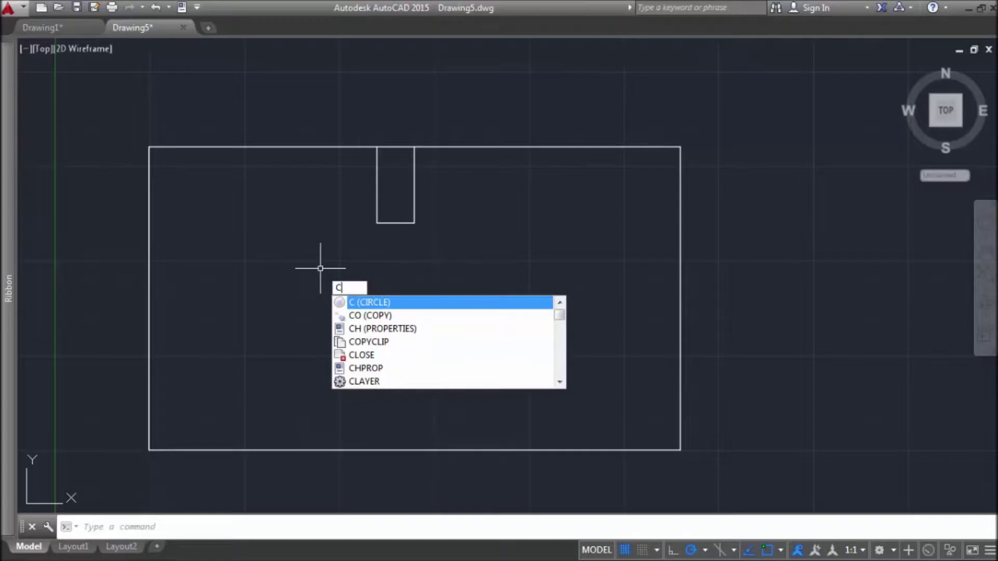
Place a radius-10 circle centred 15 units below the slot bottom's midpoint
{"action": "left_click", "coordinate": [378, 307]}
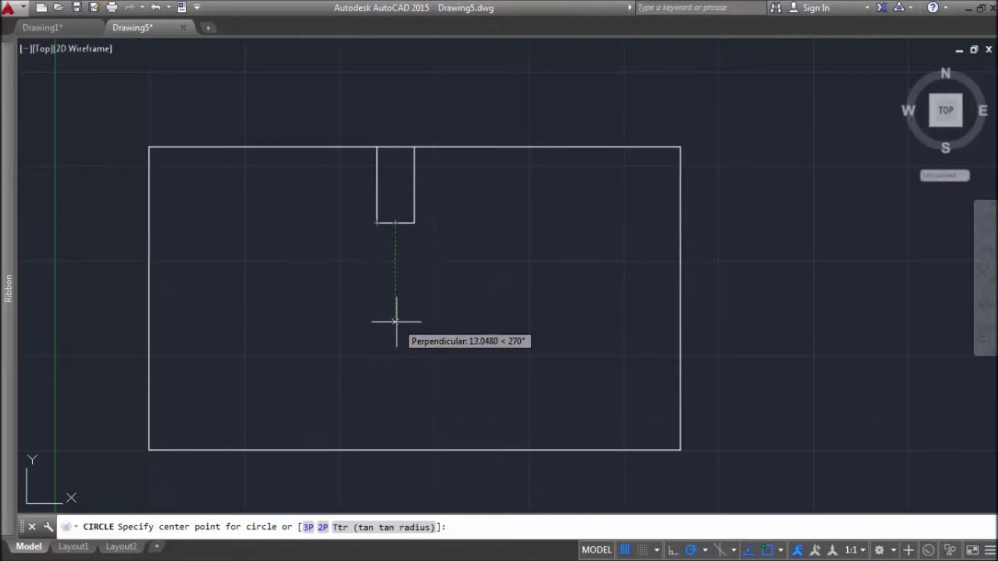
{"action": "type", "text": "15"}
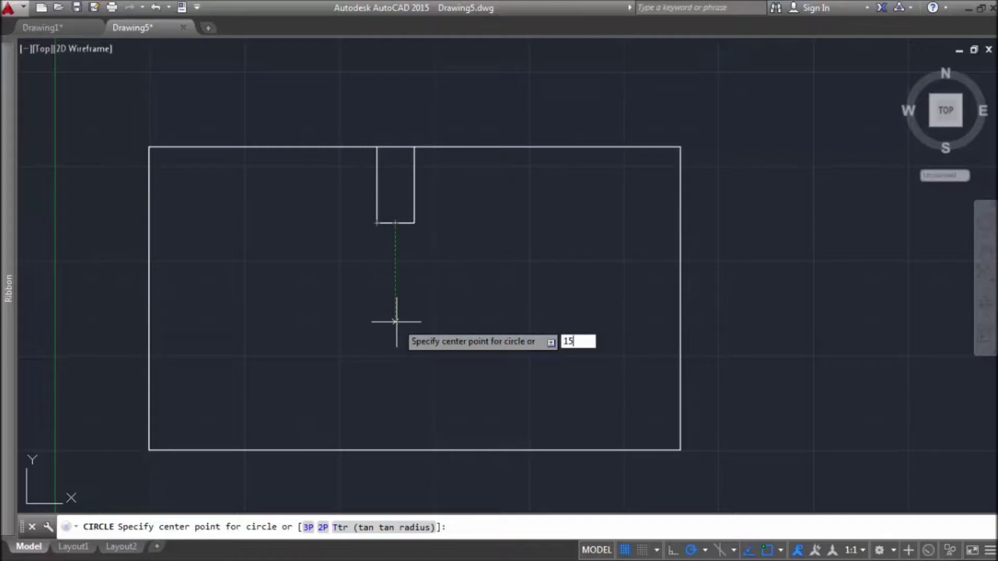
{"action": "key", "text": "Return"}
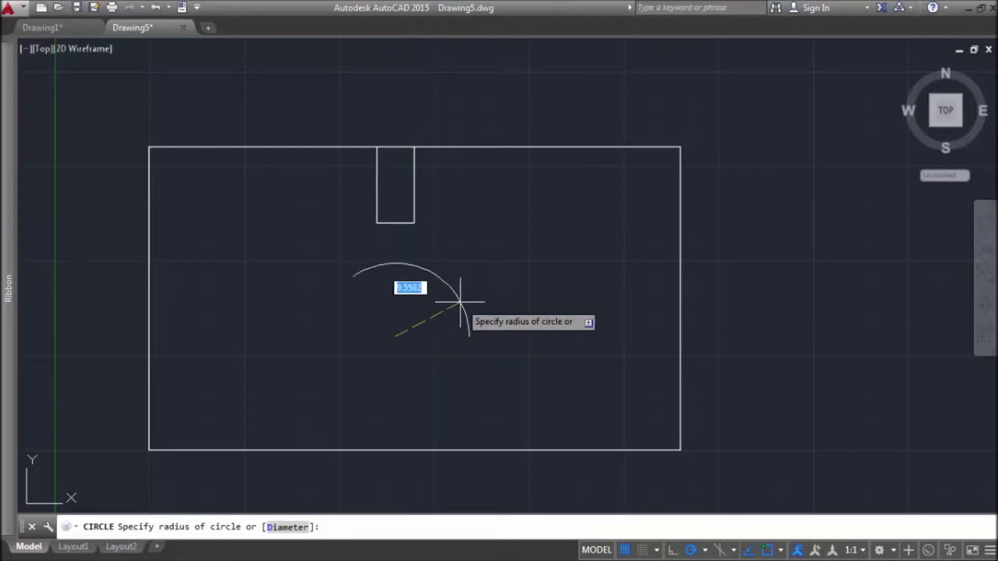
{"action": "type", "text": "10"}
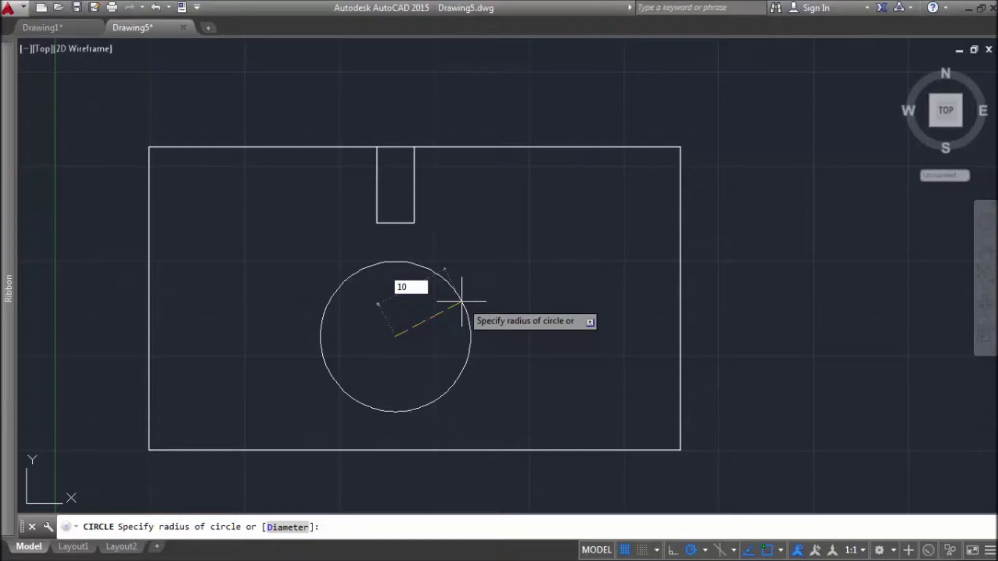
{"action": "key", "text": "Return"}
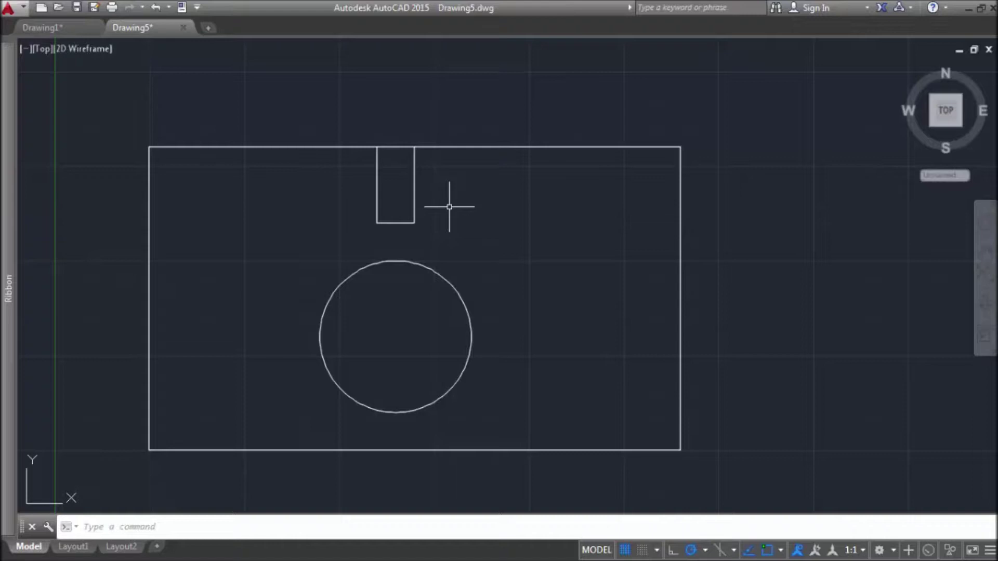
Minimize the ribbon to a vertical strip to free the drawing area, then restart LINE
{"action": "type", "text": "l"}
{"action": "key", "text": "Return"}
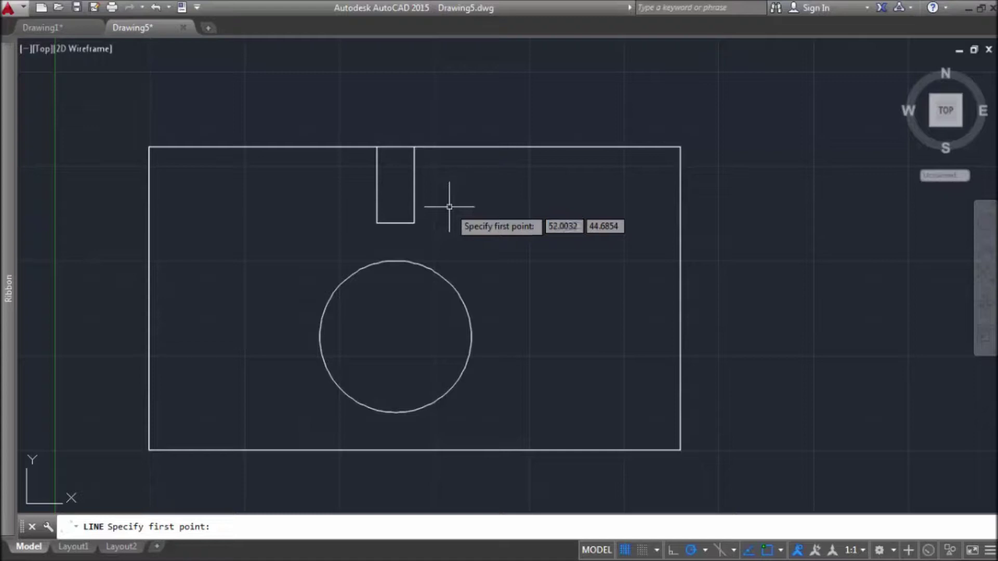
{"action": "key", "text": "Escape"}
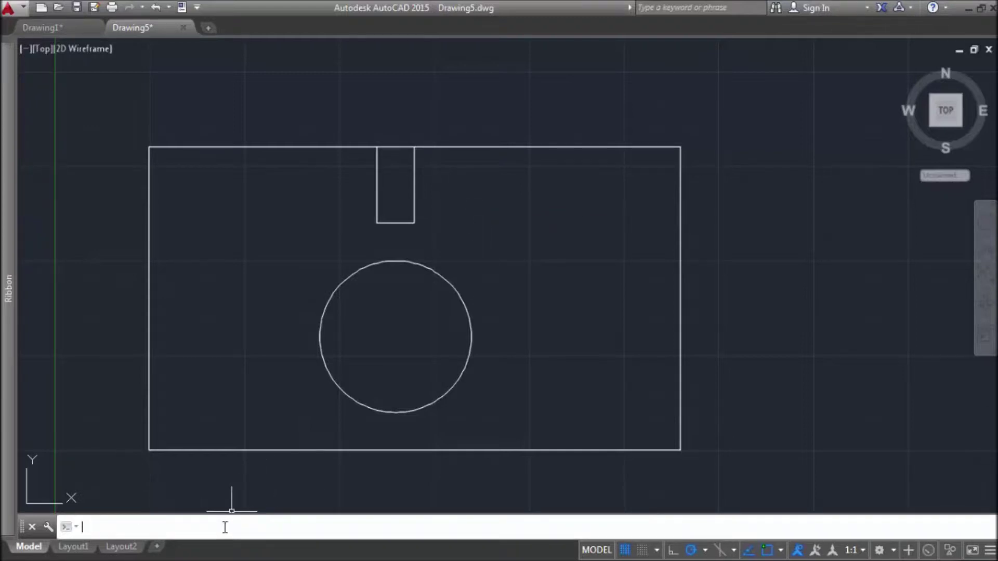
{"action": "type", "text": "L"}
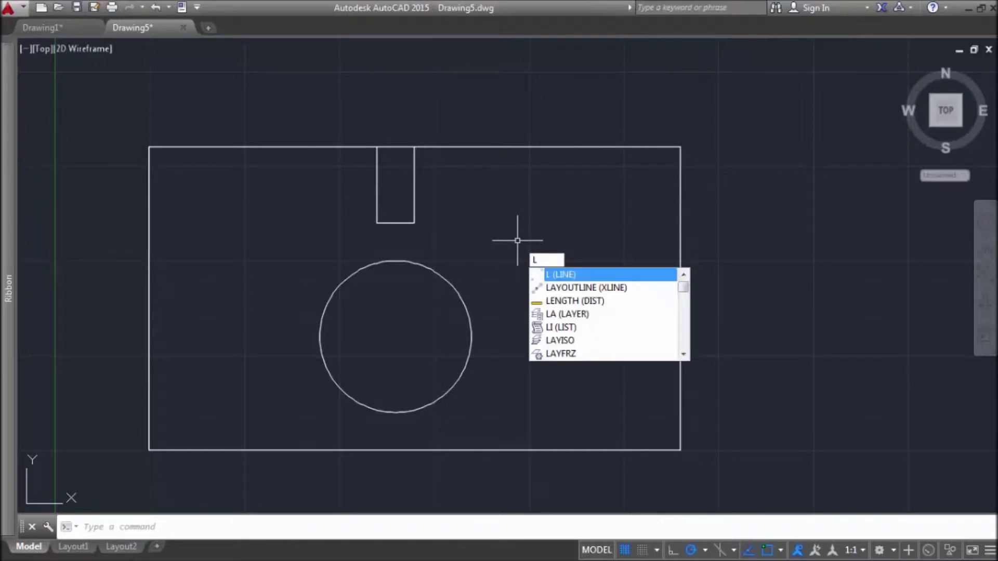
{"action": "key", "text": "Escape"}
{"action": "mouse_move", "coordinate": [2, 121]}
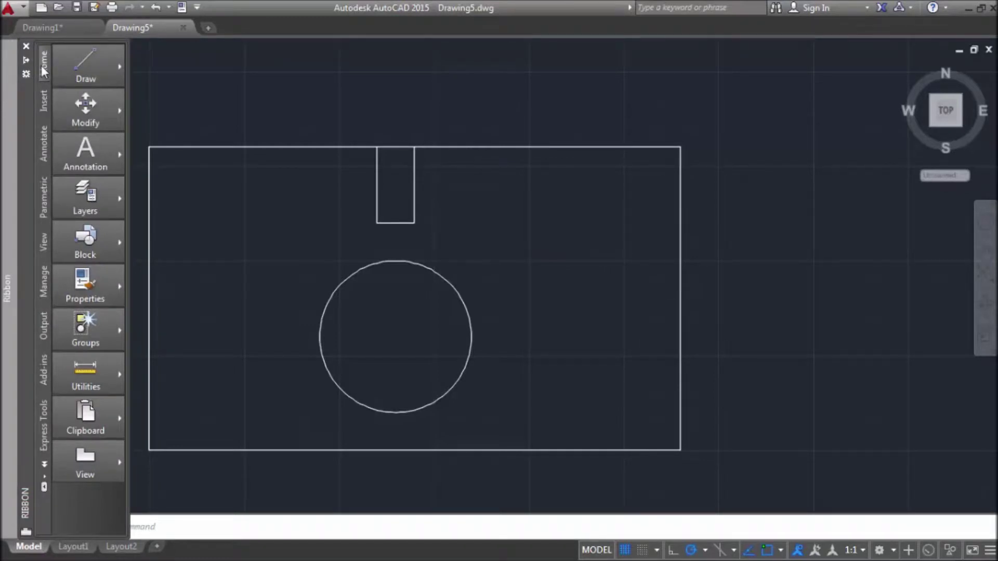
{"action": "mouse_move", "coordinate": [92, 64]}
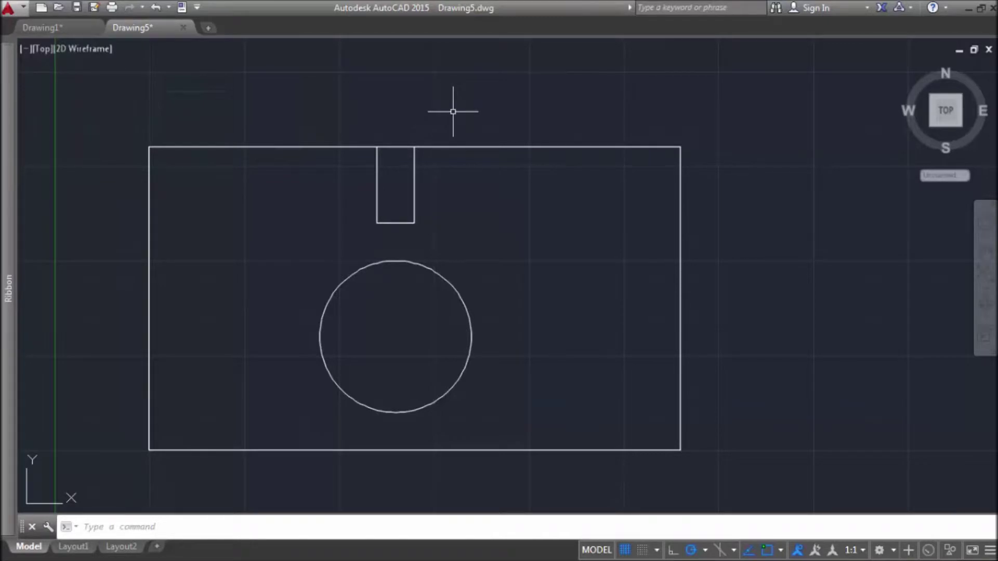
{"action": "type", "text": "l"}
{"action": "key", "text": "Return"}
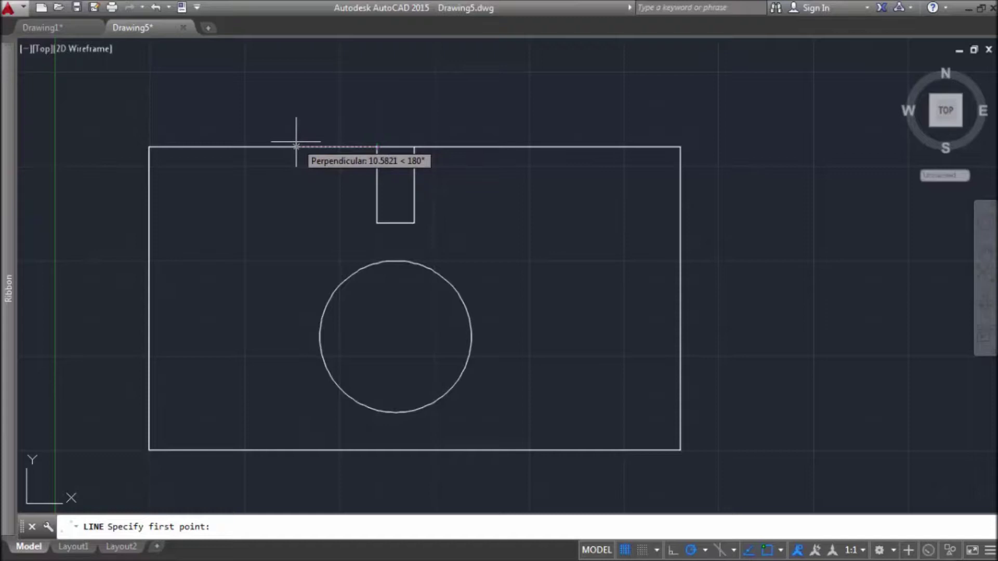
Draw the top-left notch: start 20 left of the slot, go 20 down, then left to the edge
{"action": "type", "text": "2"}
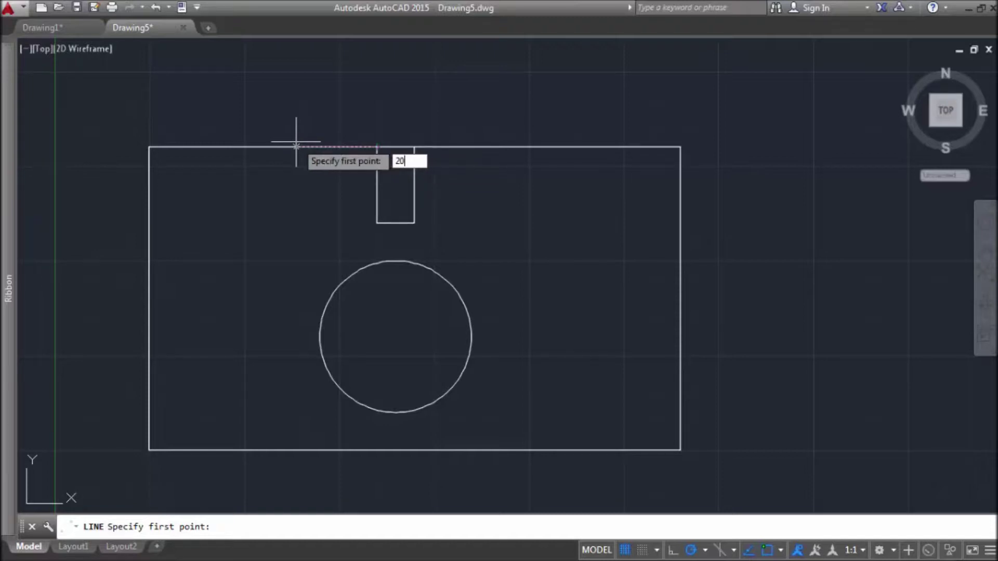
{"action": "type", "text": "0"}
{"action": "key", "text": "Return"}
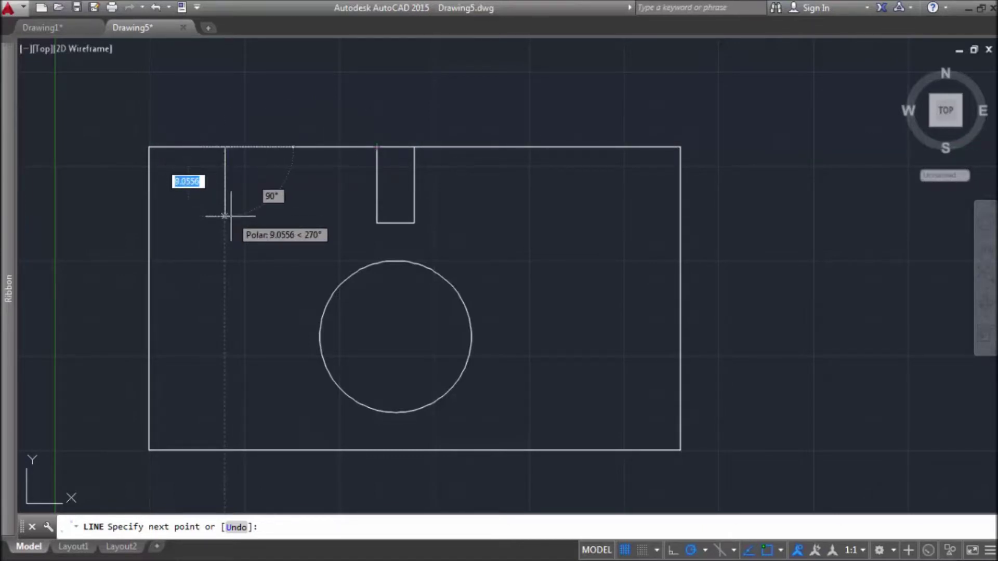
{"action": "type", "text": "2"}
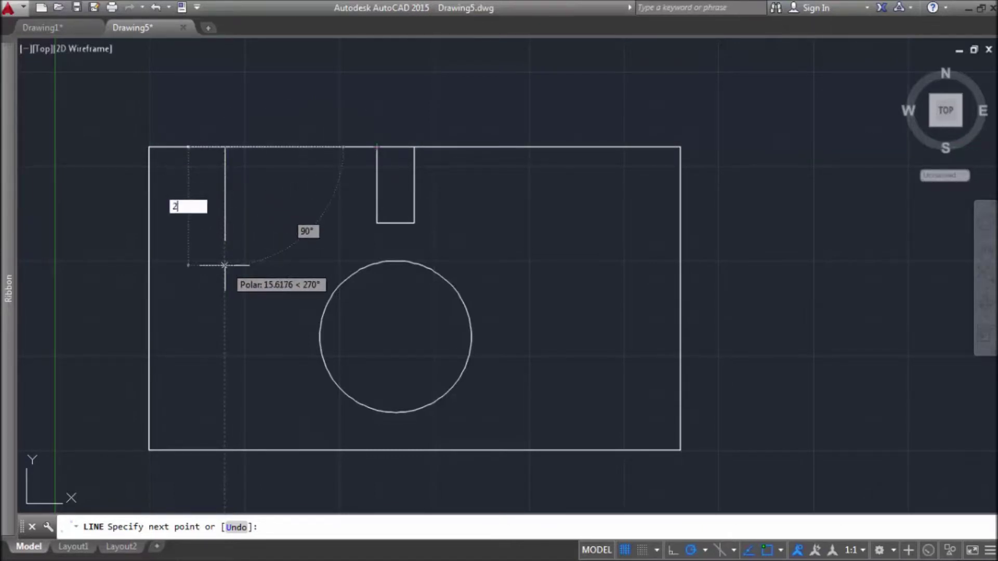
{"action": "type", "text": "0"}
{"action": "key", "text": "Return"}
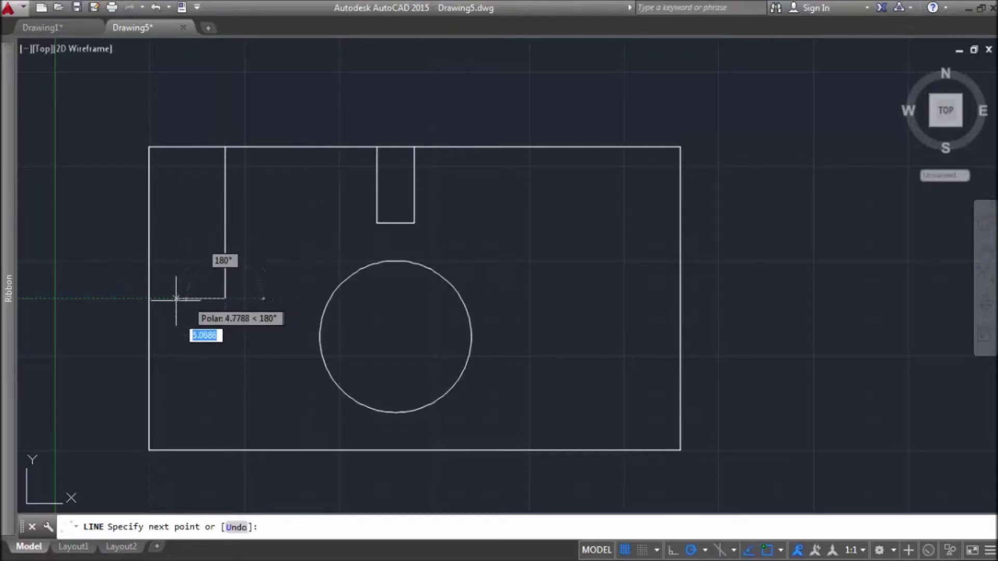
{"action": "left_click", "coordinate": [148, 298]}
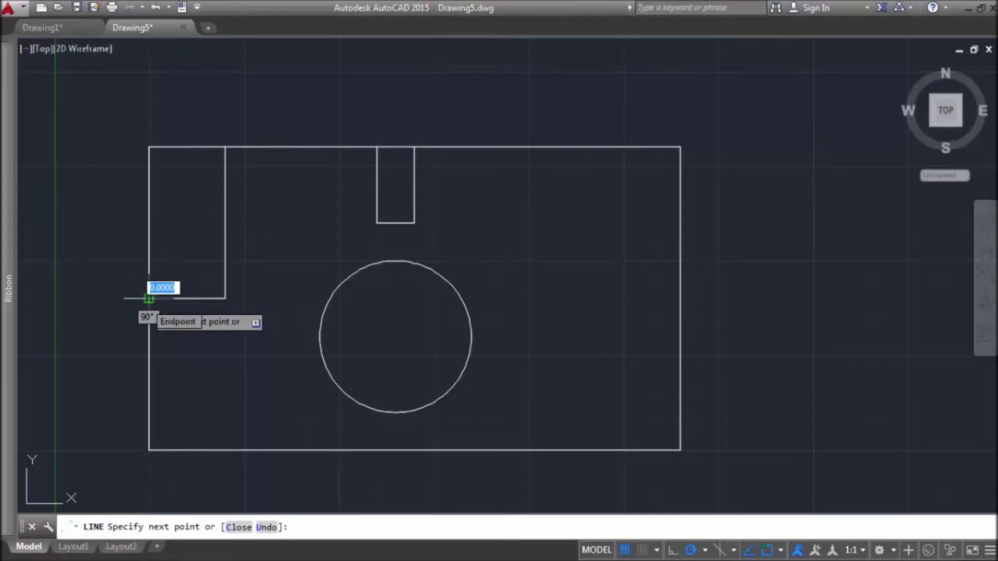
{"action": "key", "text": "Escape"}
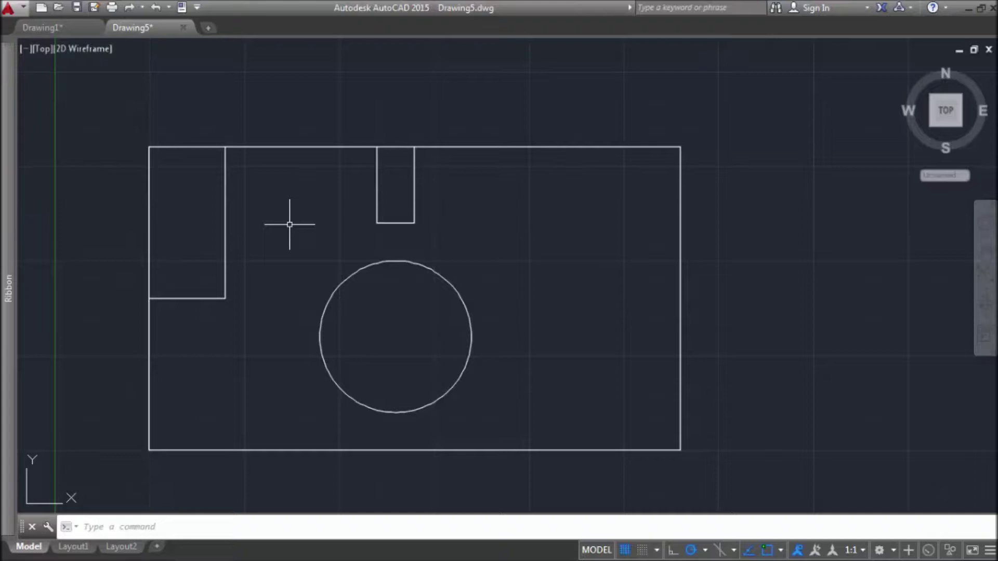
Draw a 45° diagonal from 10 units right of the slot to the right edge at circle-centre height
{"action": "type", "text": "l"}
{"action": "key", "text": "Return"}
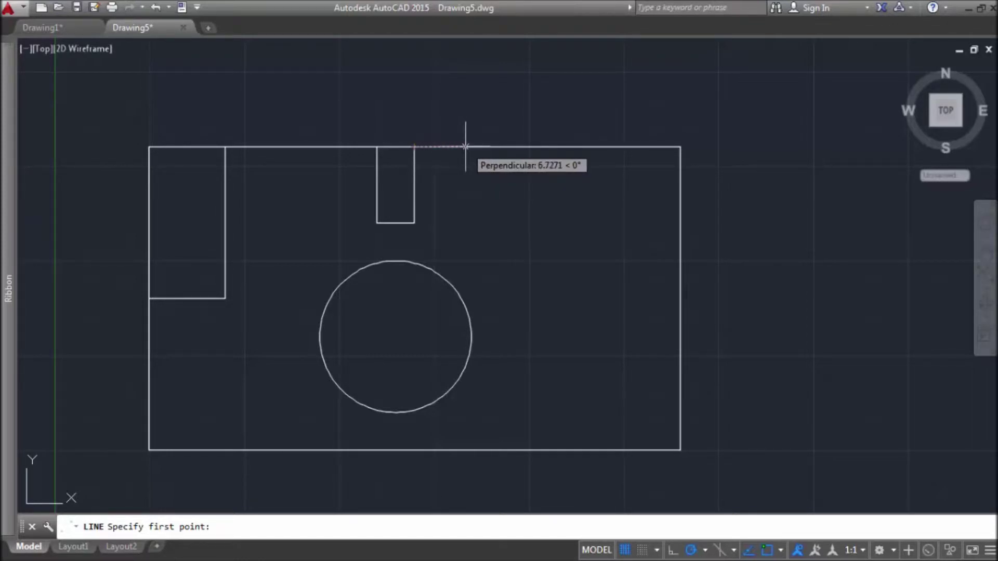
{"action": "type", "text": "10"}
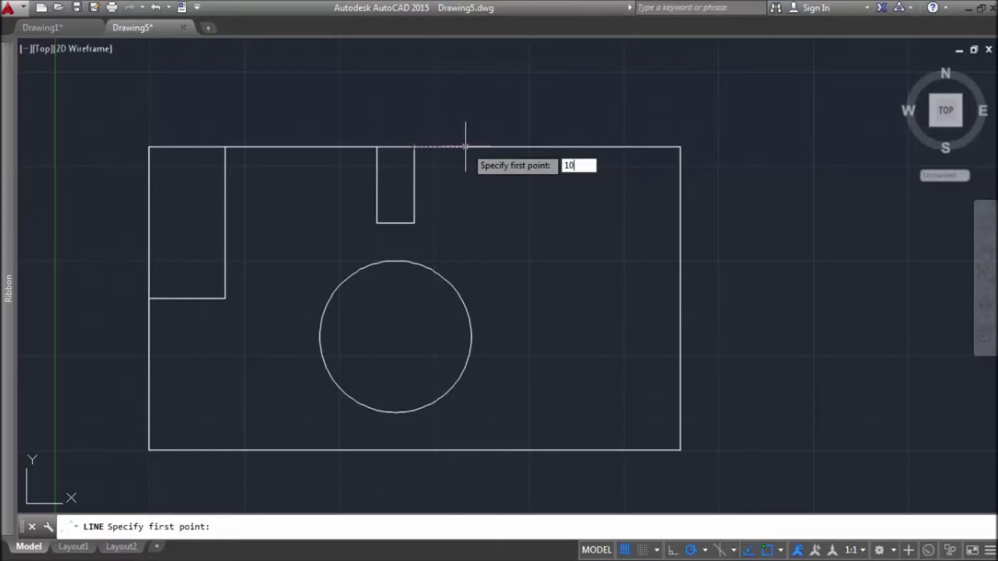
{"action": "key", "text": "Return"}
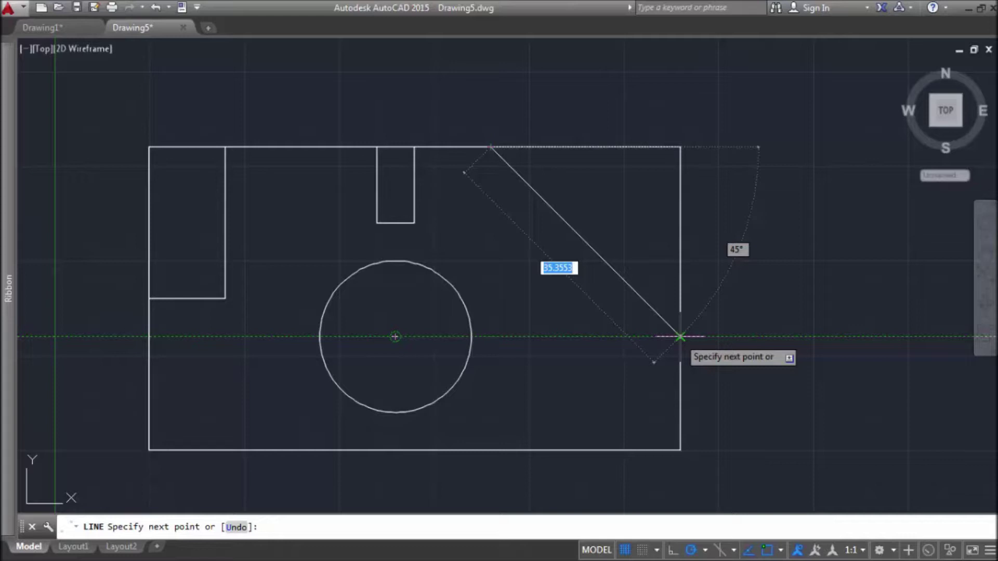
{"action": "left_click", "coordinate": [680, 336]}
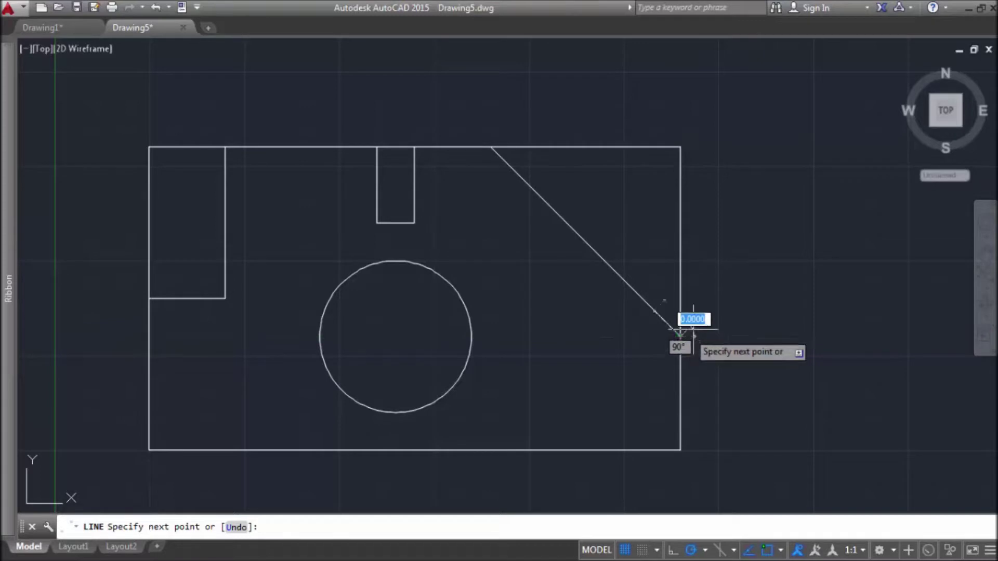
{"action": "key", "text": "Return"}
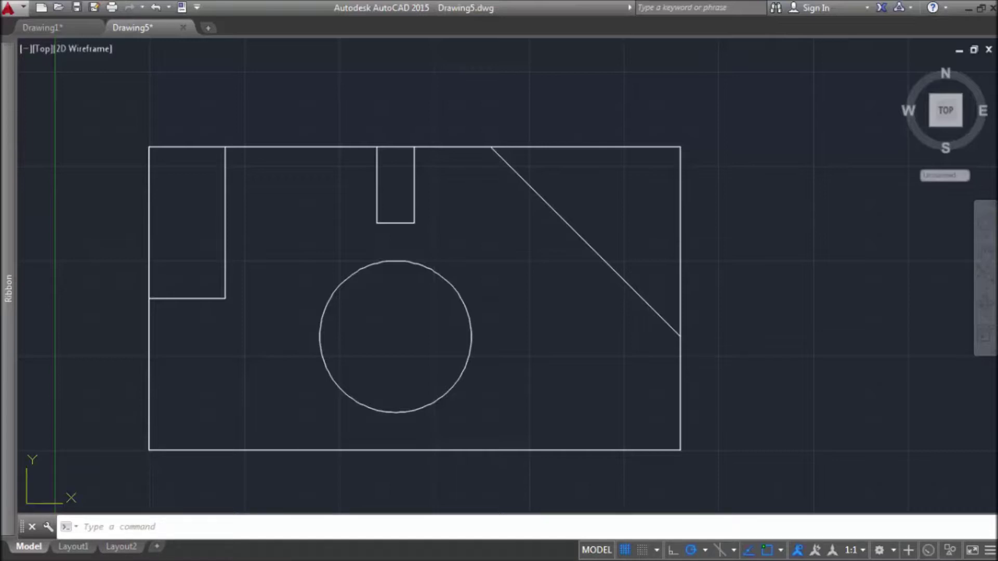
{"action": "left_click", "coordinate": [28, 488]}
Move the UCS origin to the diagonal's lower end and rotate its Y axis along the diagonal
{"action": "left_click", "coordinate": [27, 503]}
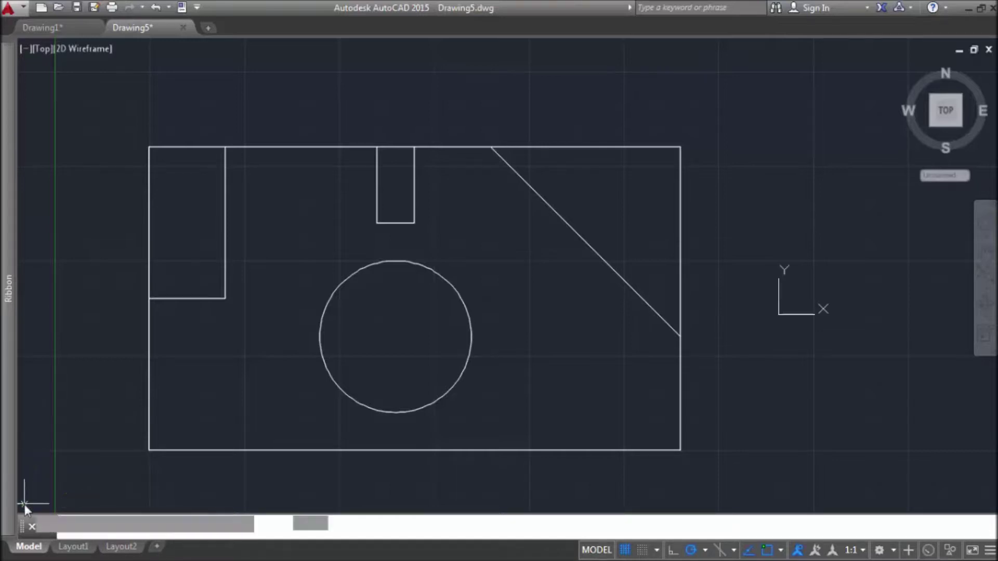
{"action": "left_click", "coordinate": [680, 337]}
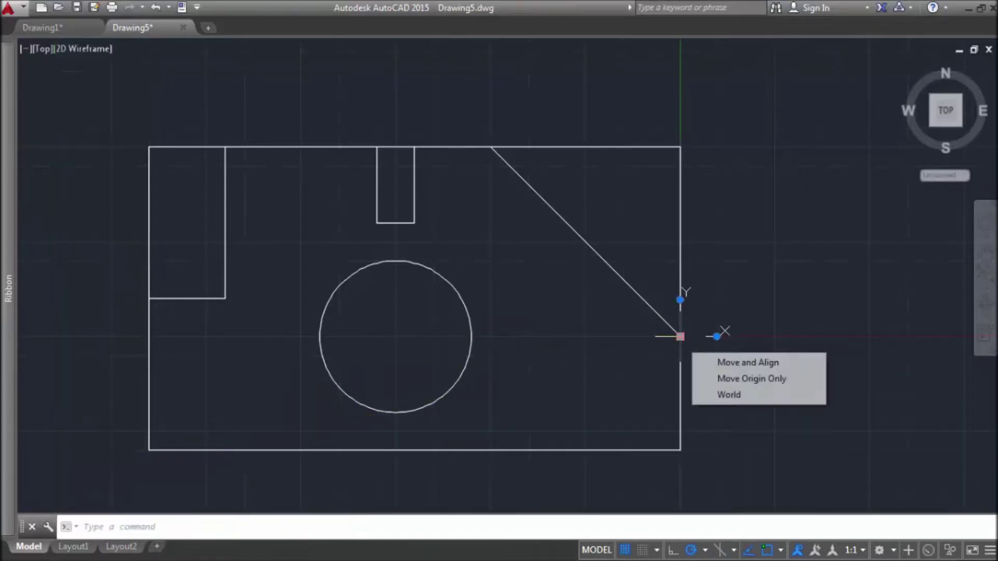
{"action": "left_click", "coordinate": [679, 300]}
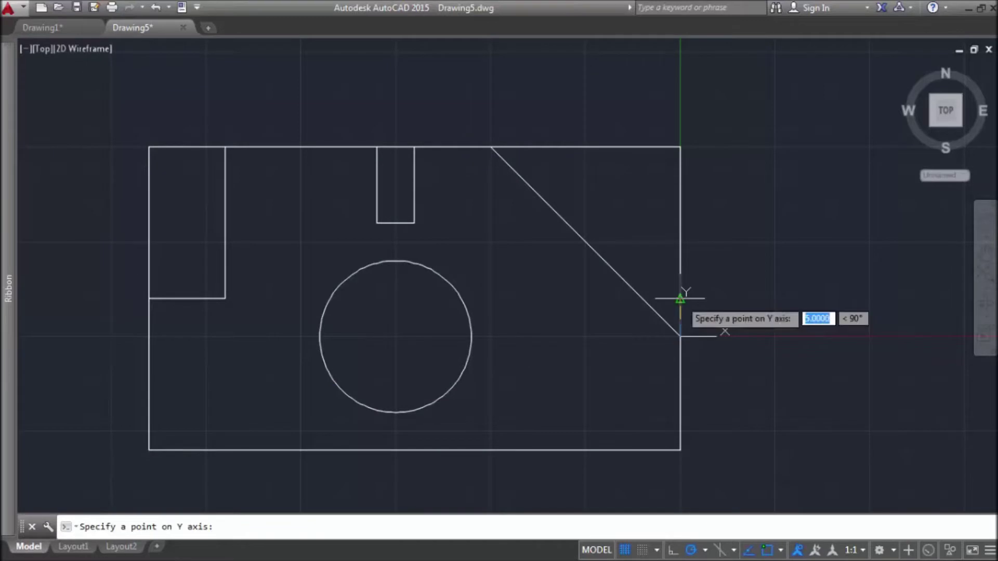
{"action": "left_click", "coordinate": [490, 147]}
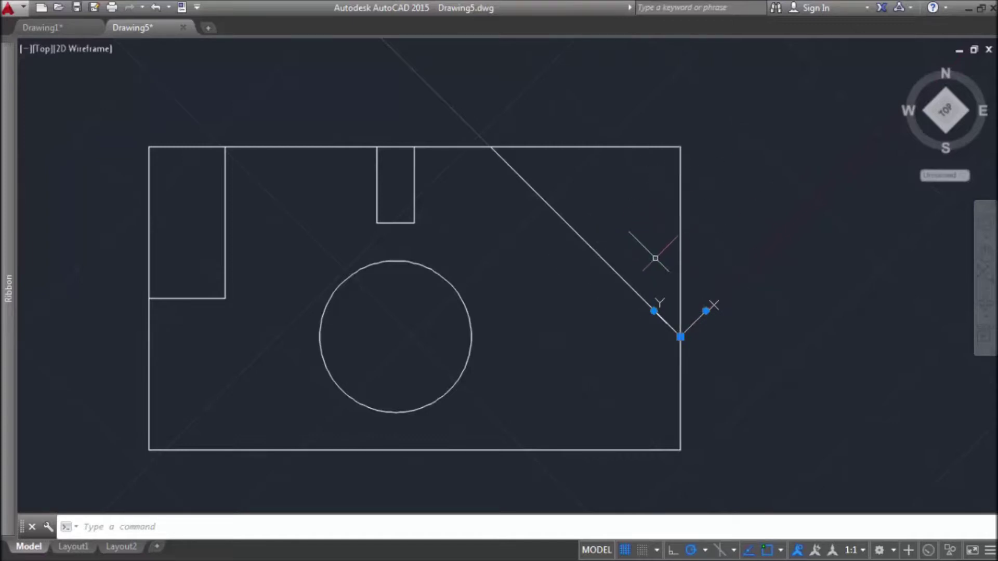
Draw the tilted tab with 5- and 15-unit sides, closing at the diagonal's lower end
{"action": "type", "text": "l"}
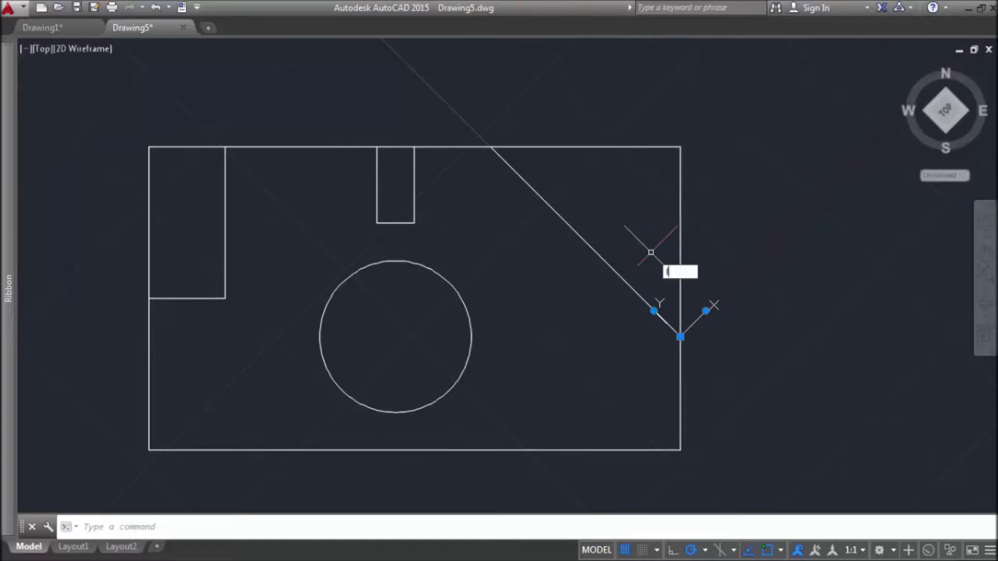
{"action": "key", "text": "Return"}
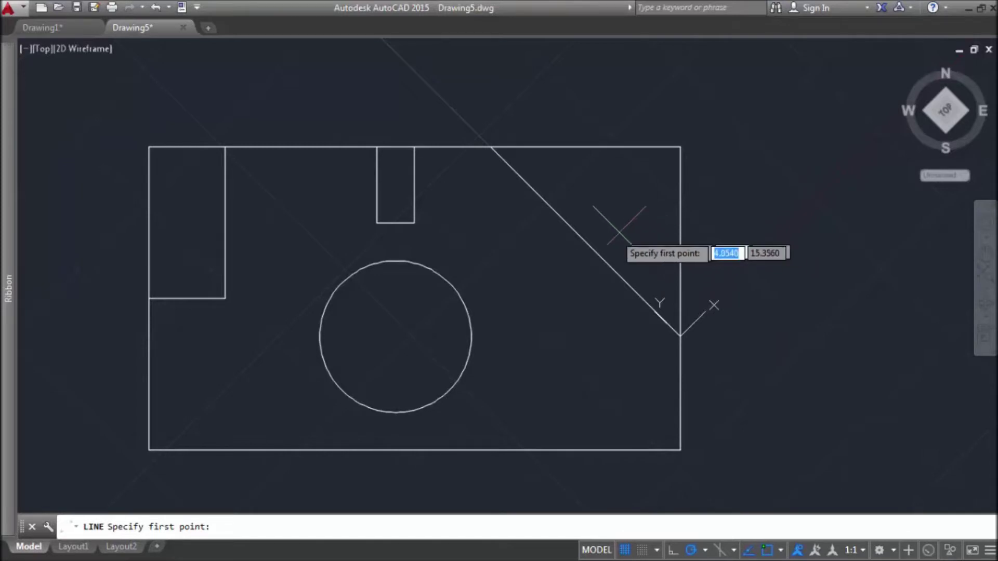
{"action": "left_click", "coordinate": [584, 243]}
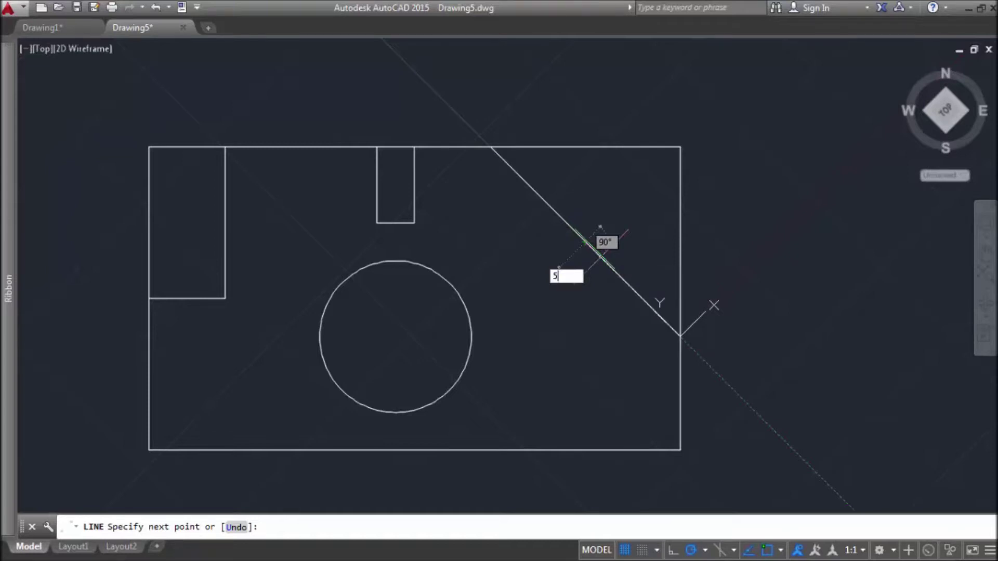
{"action": "key", "text": "Return"}
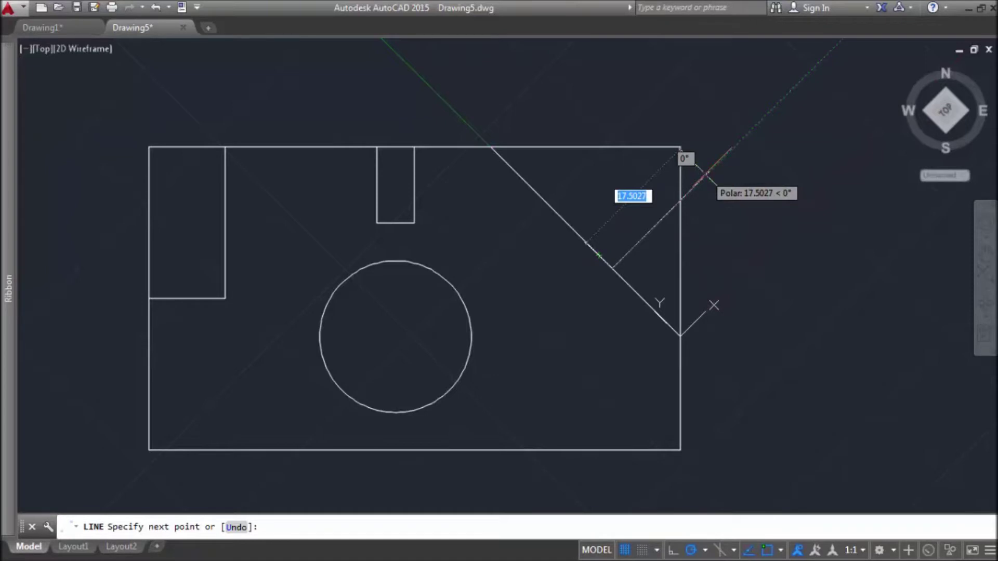
{"action": "type", "text": "15"}
{"action": "key", "text": "Return"}
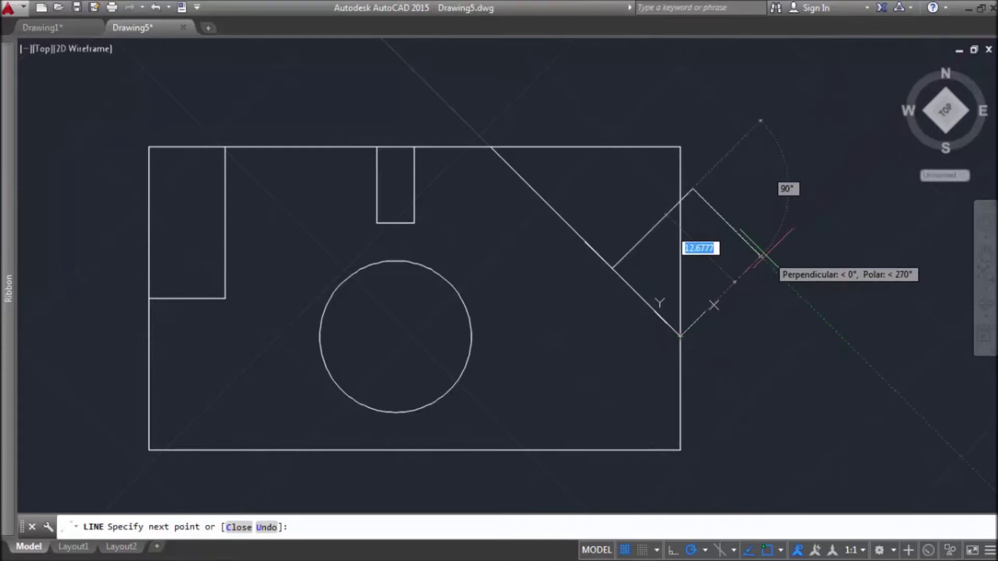
{"action": "left_click", "coordinate": [761, 256]}
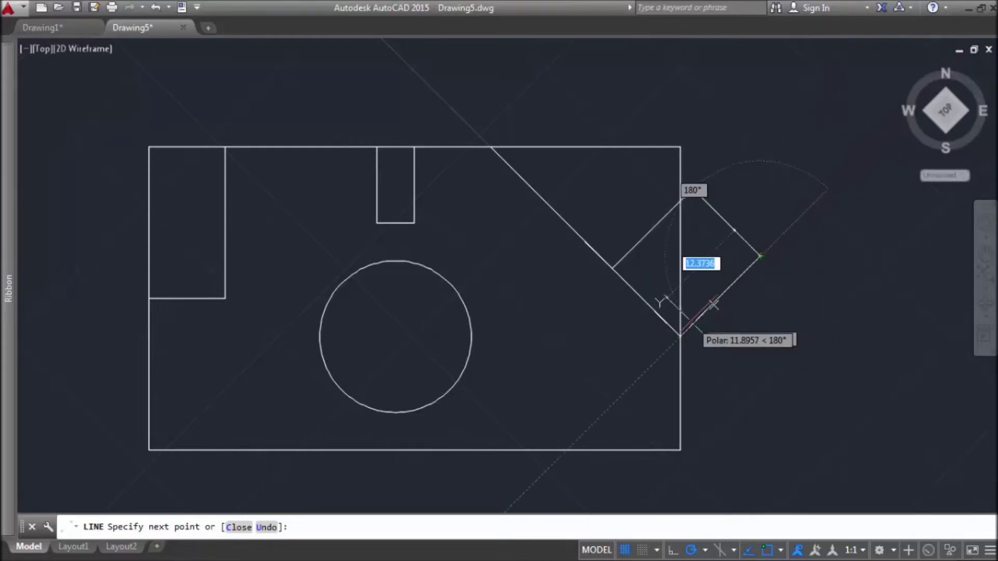
{"action": "left_click", "coordinate": [680, 336]}
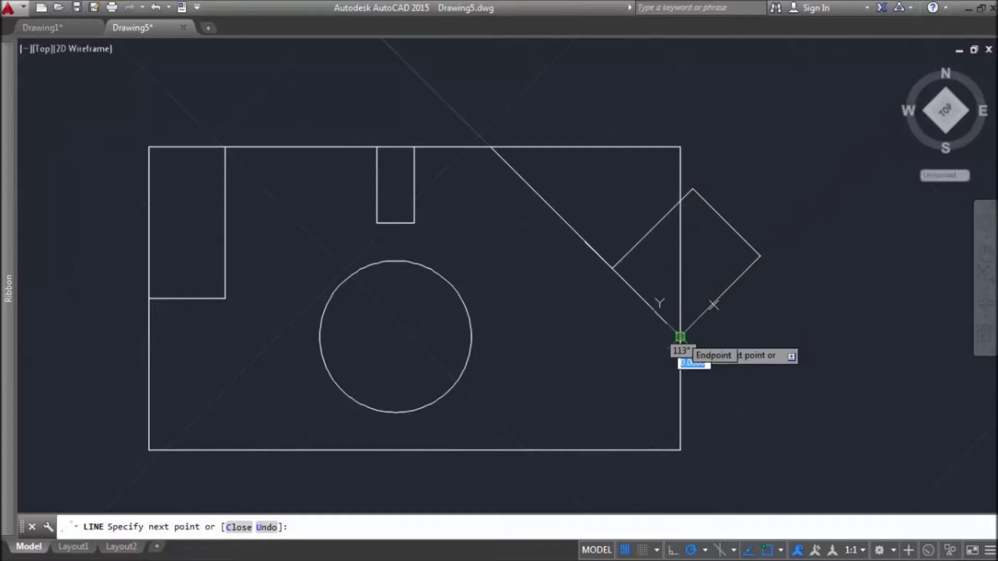
{"action": "key", "text": "Return"}
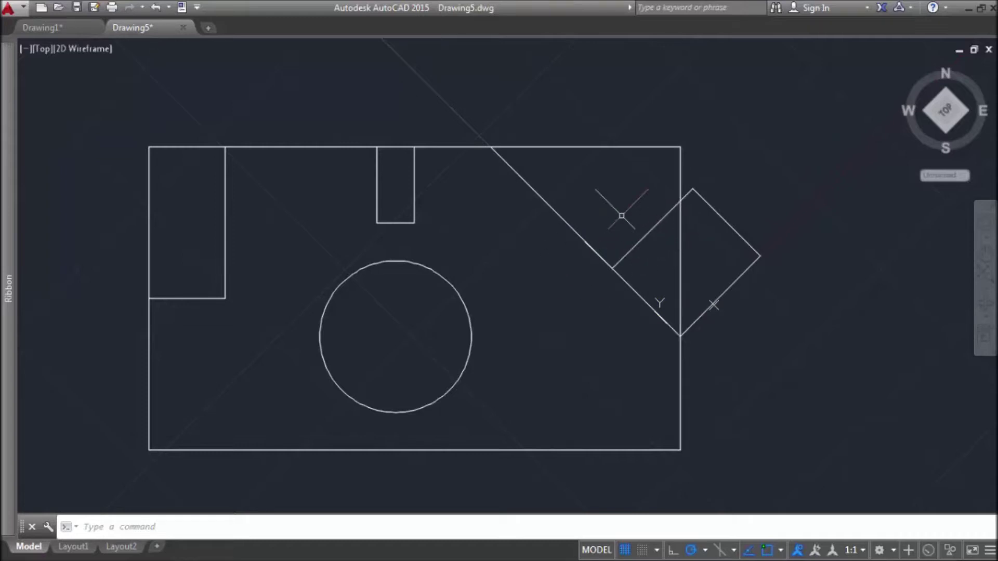
Mirror the angled square's three sides across the diagonal edge, keeping the original square
{"action": "type", "text": "MI"}
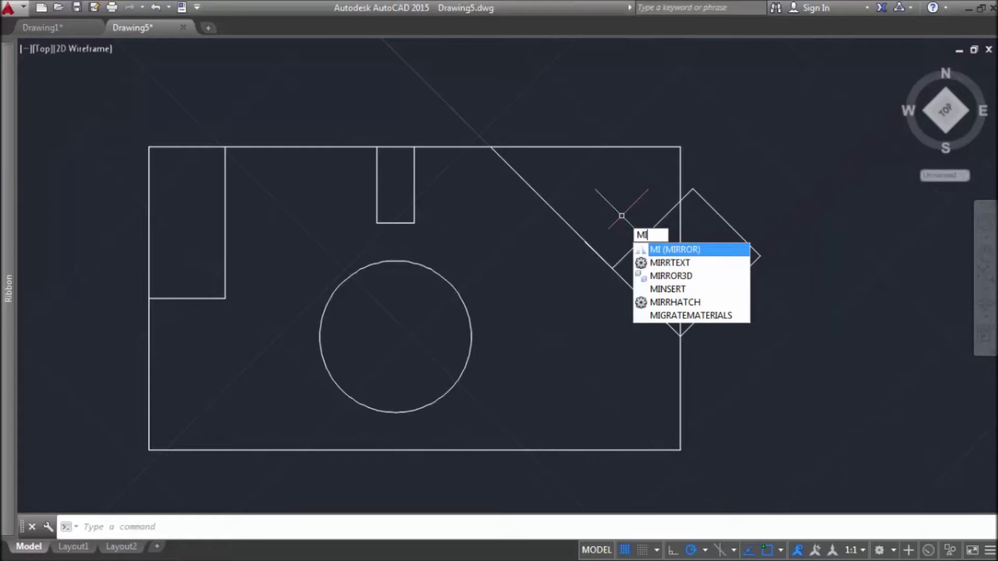
{"action": "left_click", "coordinate": [676, 250]}
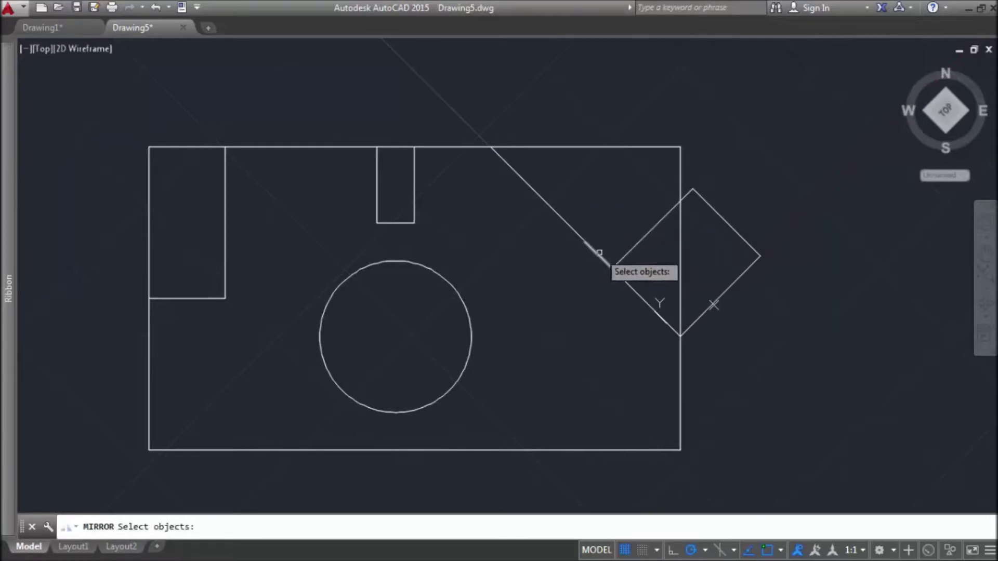
{"action": "left_click", "coordinate": [635, 246]}
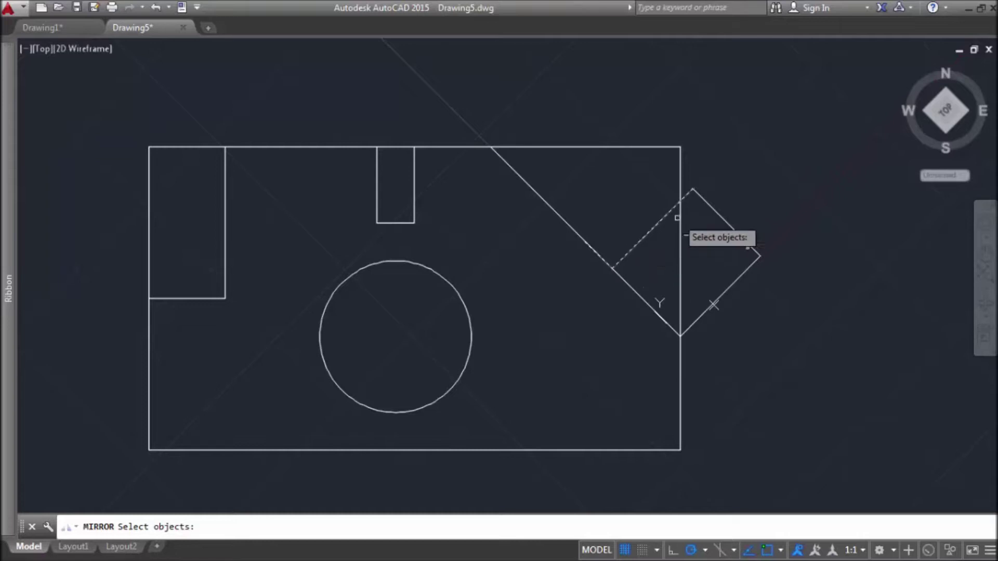
{"action": "left_click", "coordinate": [721, 216]}
{"action": "left_click", "coordinate": [746, 271]}
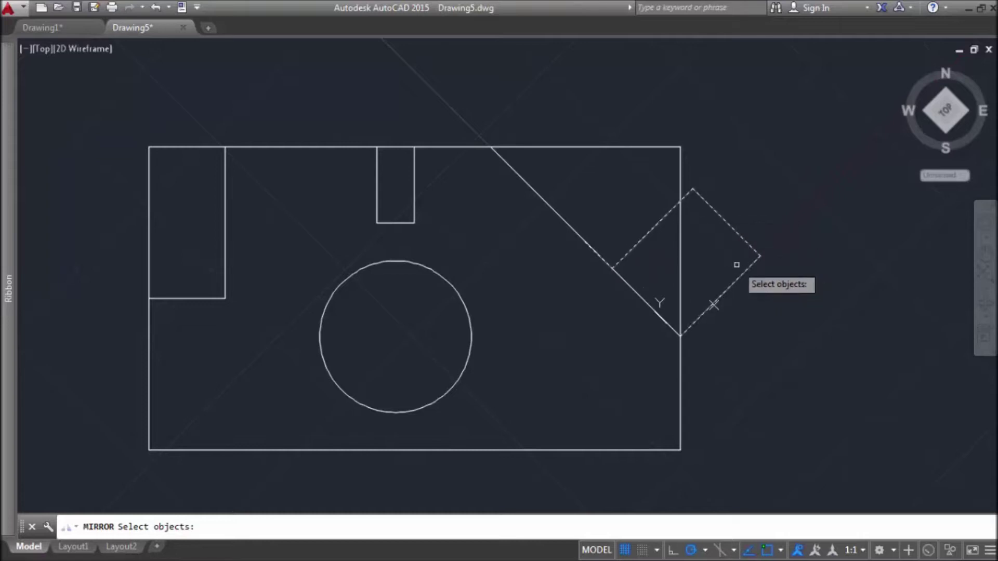
{"action": "key", "text": "Return"}
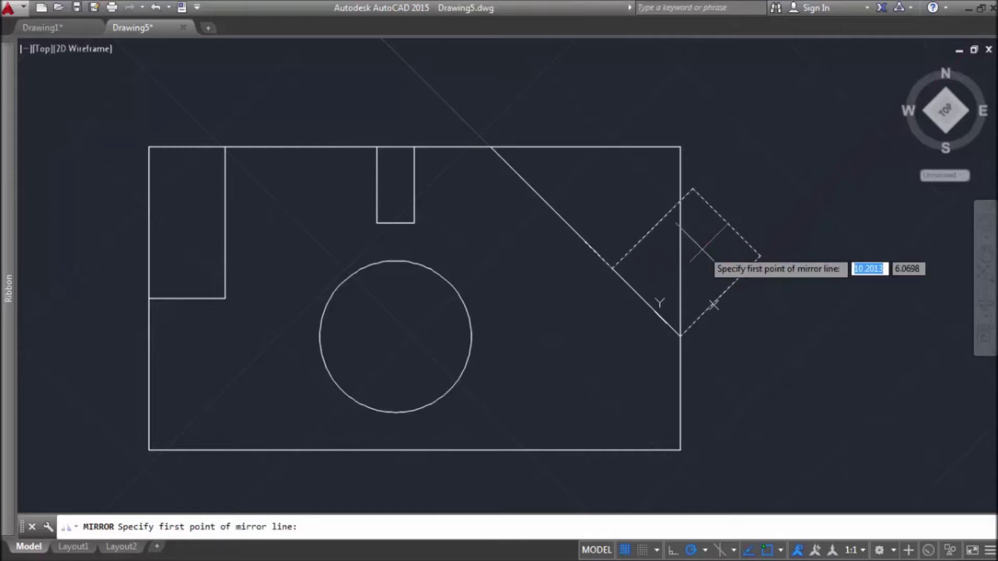
{"action": "left_click", "coordinate": [585, 242]}
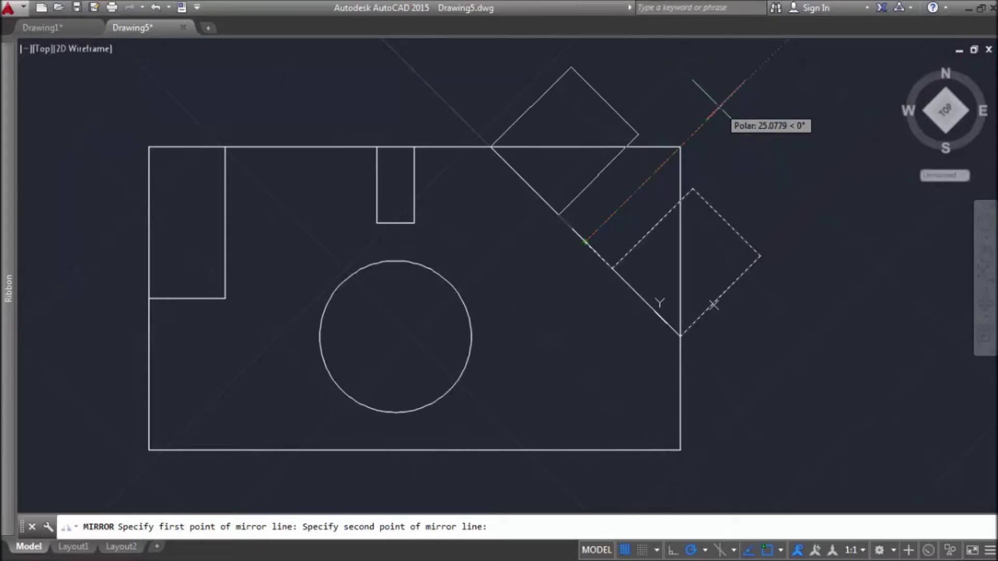
{"action": "left_click", "coordinate": [718, 105]}
{"action": "key", "text": "Return"}
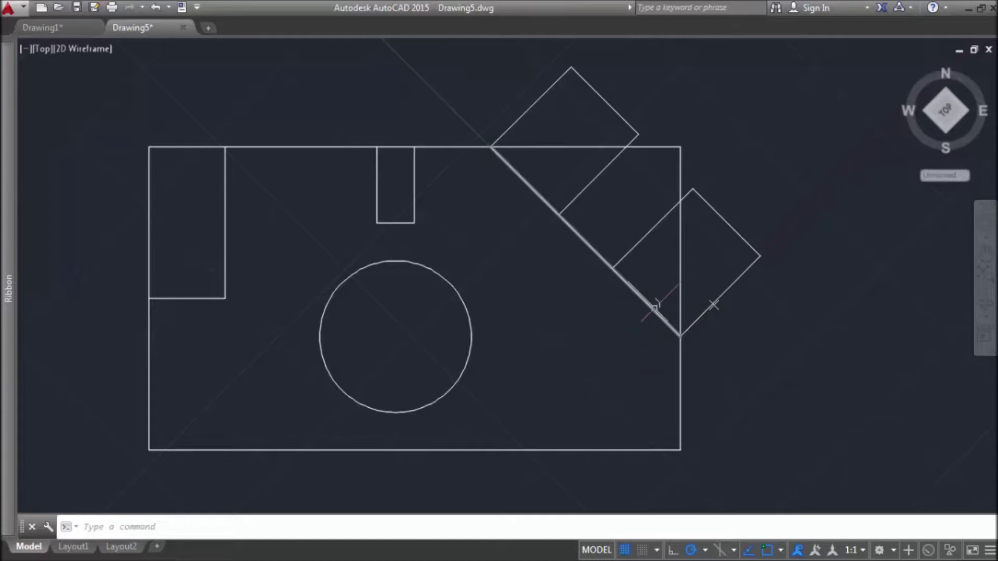
Place the UCS origin at the outline's bottom-left corner with X along the bottom edge
{"action": "left_click", "coordinate": [667, 323]}
{"action": "left_click", "coordinate": [679, 336]}
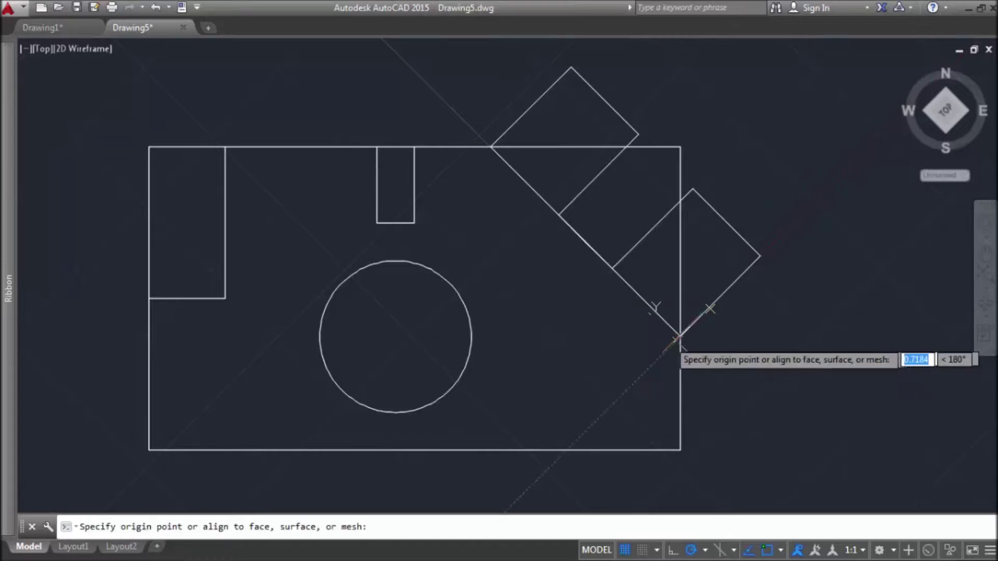
{"action": "left_click", "coordinate": [149, 450]}
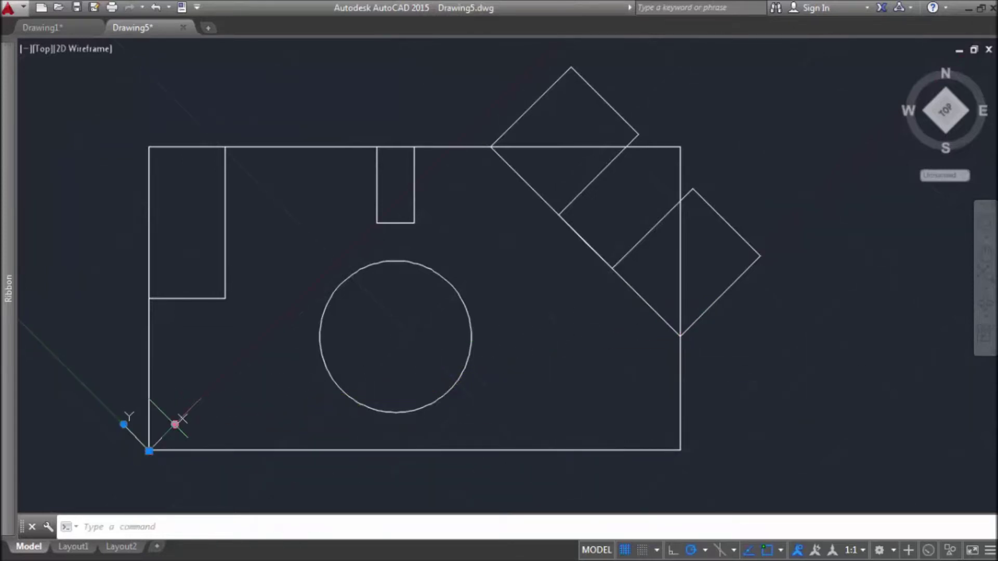
{"action": "left_click", "coordinate": [176, 424]}
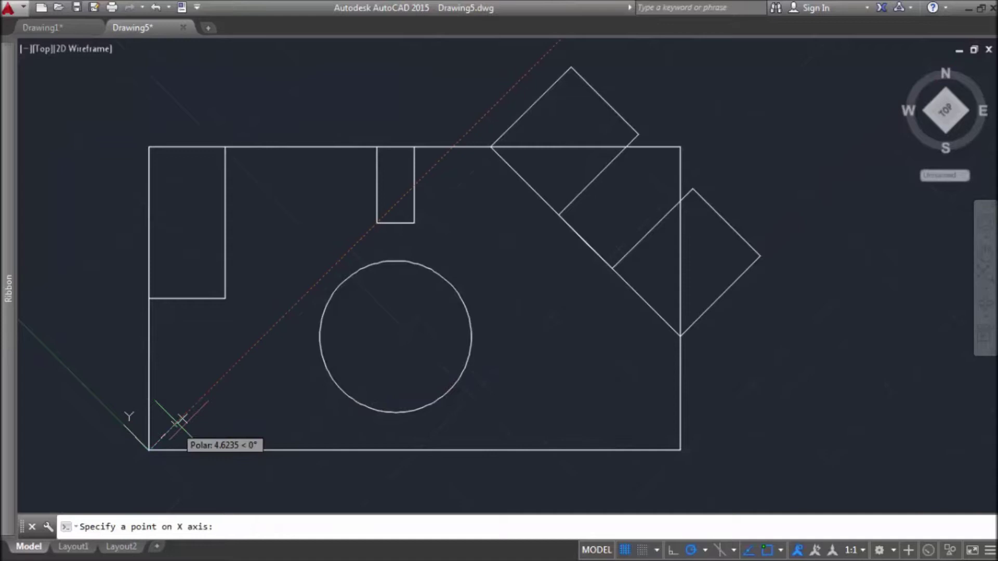
{"action": "left_click", "coordinate": [679, 450]}
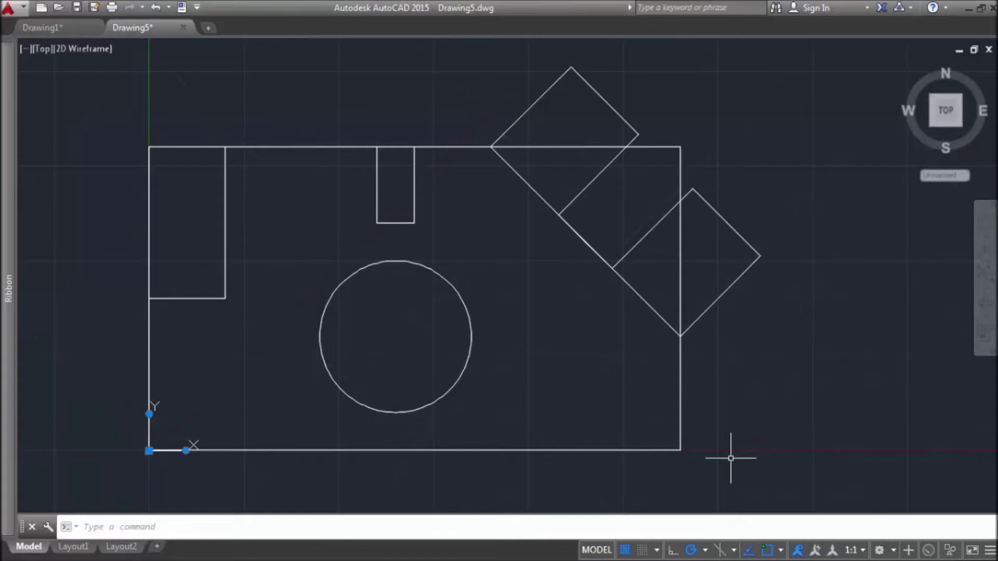
{"action": "mouse_move", "coordinate": [720, 458]}
{"action": "left_mouse_down"}
{"action": "mouse_move", "coordinate": [650, 451]}
{"action": "mouse_move", "coordinate": [523, 465]}
{"action": "mouse_move", "coordinate": [299, 445]}
{"action": "mouse_move", "coordinate": [155, 411]}
{"action": "mouse_move", "coordinate": [76, 270]}
{"action": "mouse_move", "coordinate": [165, 174]}
{"action": "mouse_move", "coordinate": [596, 91]}
{"action": "mouse_move", "coordinate": [679, 95]}
{"action": "mouse_move", "coordinate": [733, 120]}
{"action": "mouse_move", "coordinate": [807, 180]}
{"action": "left_mouse_up"}
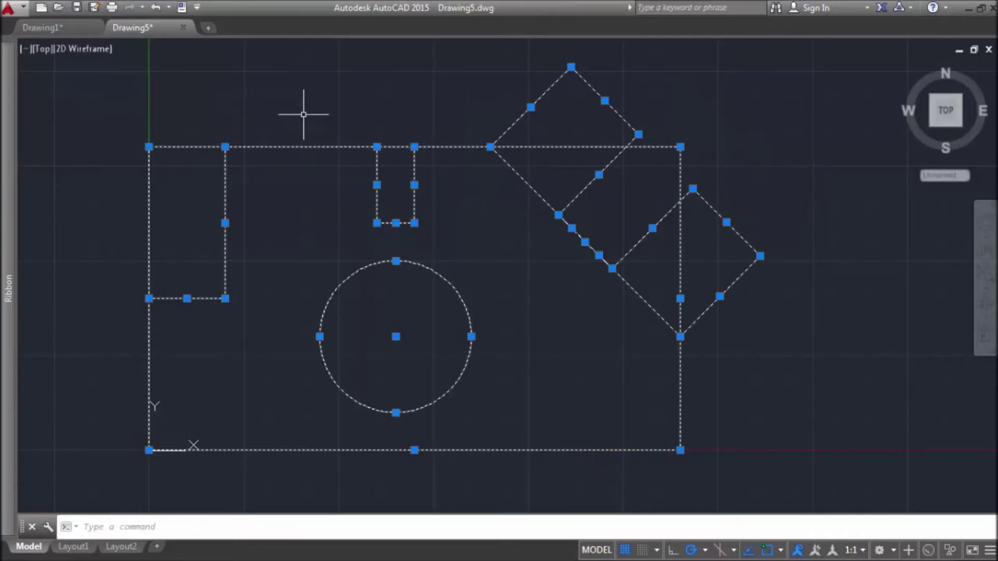
Trim the old left and top edge pieces and the square edges inside the outline and diagonal
{"action": "type", "text": "t"}
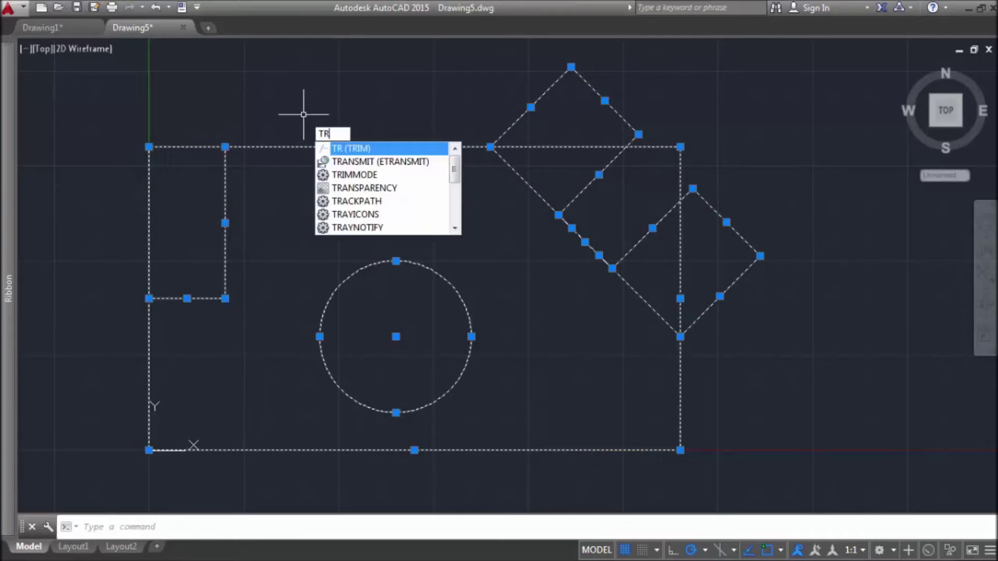
{"action": "left_click", "coordinate": [369, 149]}
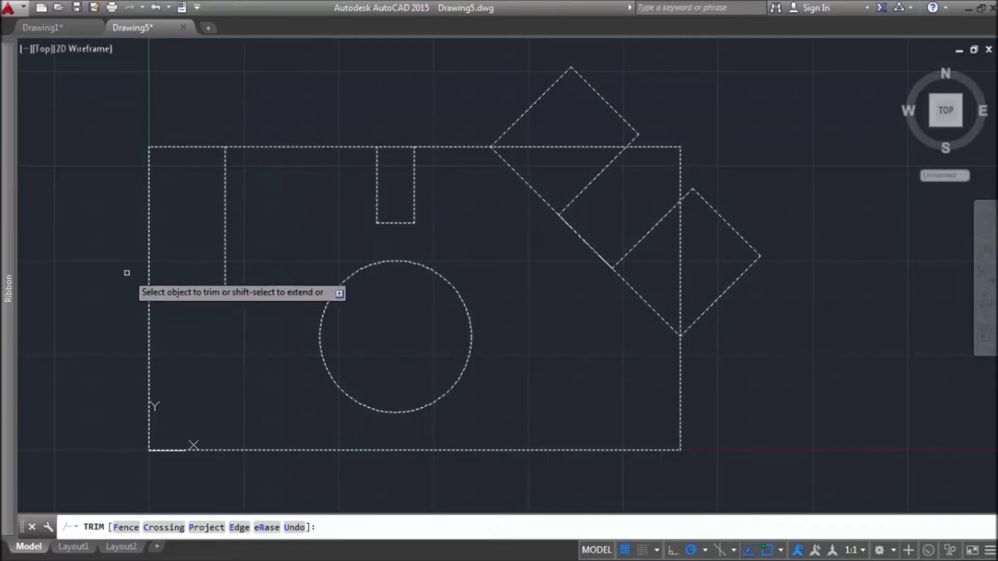
{"action": "left_click", "coordinate": [150, 263]}
{"action": "left_click", "coordinate": [167, 146]}
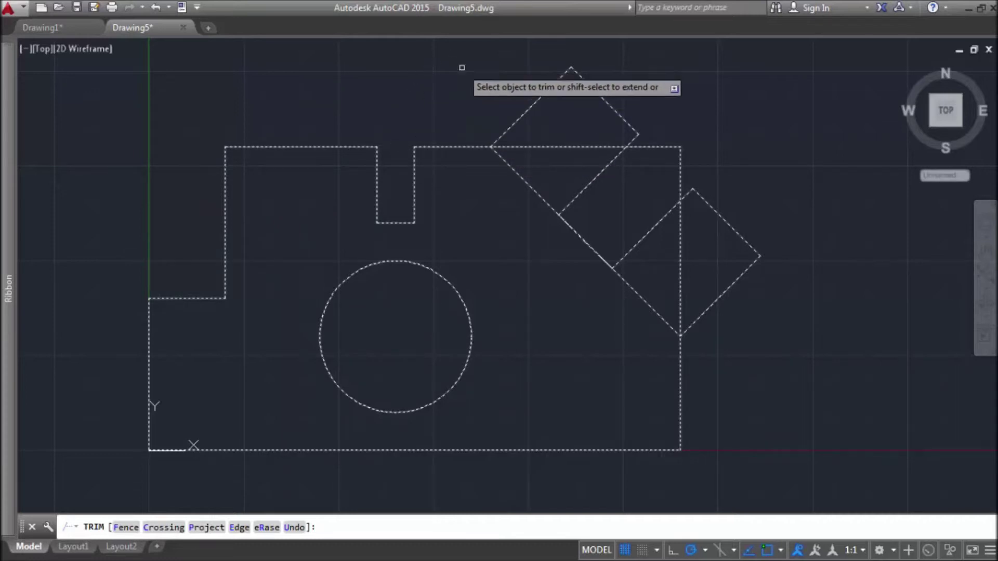
{"action": "left_click", "coordinate": [533, 147]}
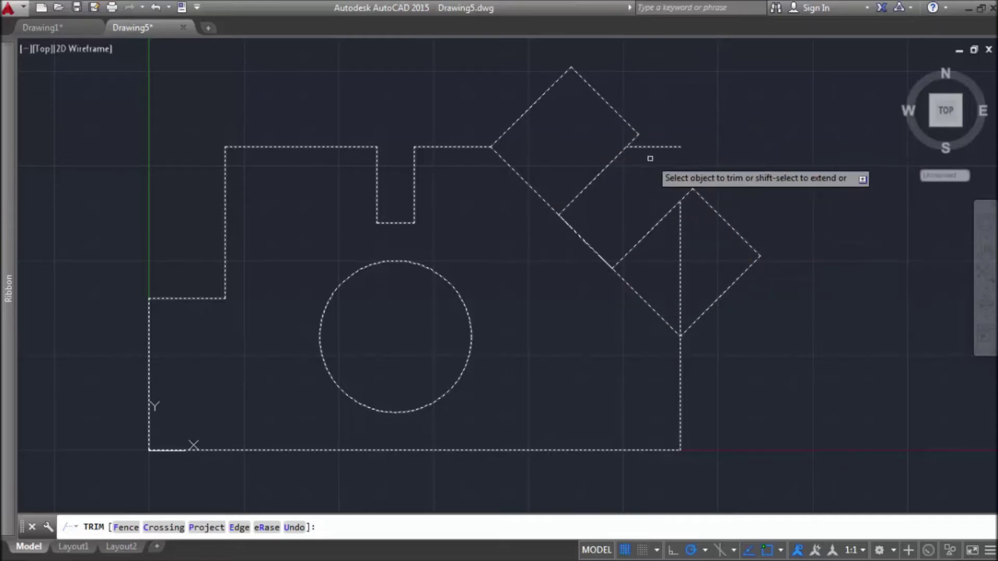
{"action": "left_click", "coordinate": [679, 254]}
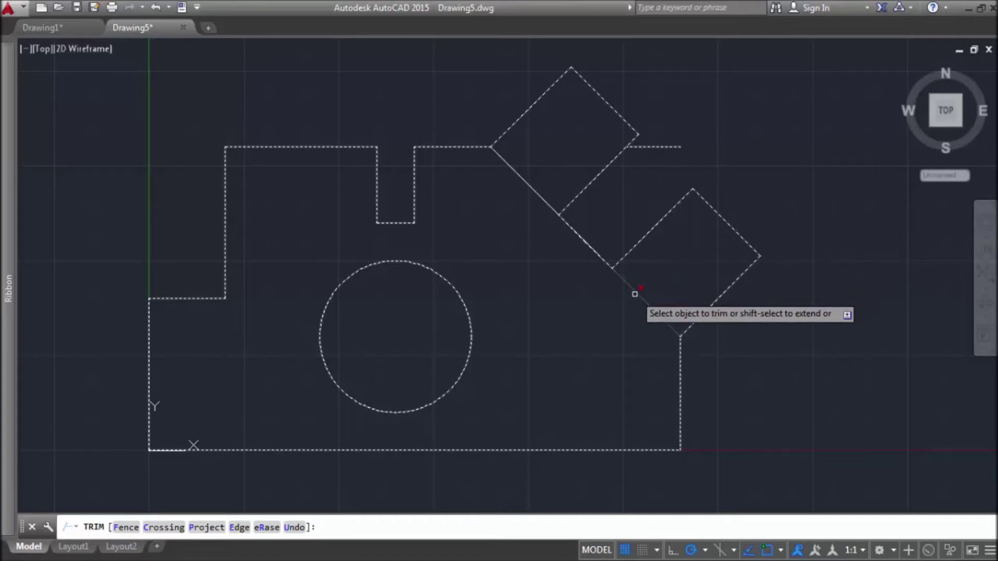
{"action": "left_click", "coordinate": [635, 289]}
{"action": "left_click", "coordinate": [524, 180]}
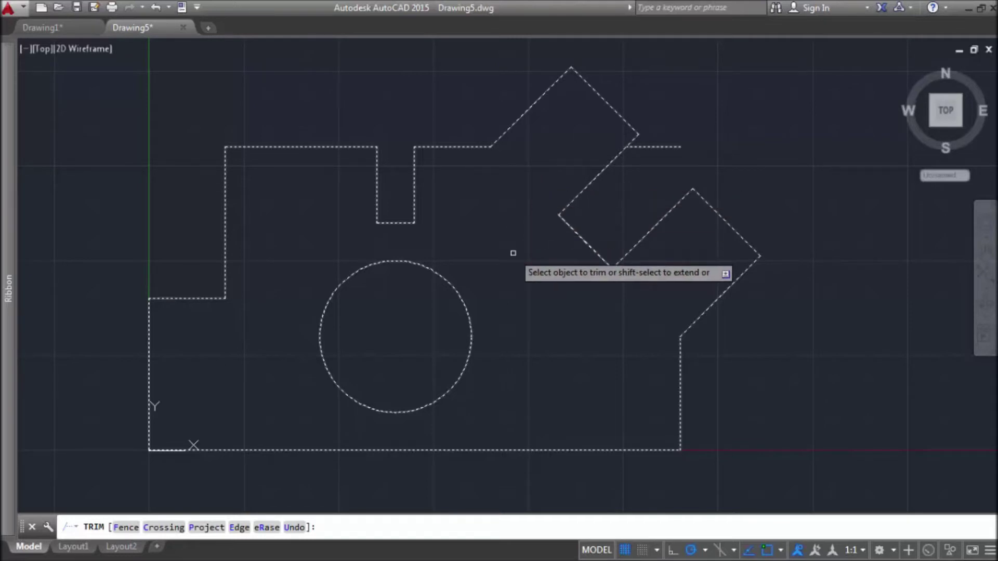
{"action": "key", "text": "Return"}
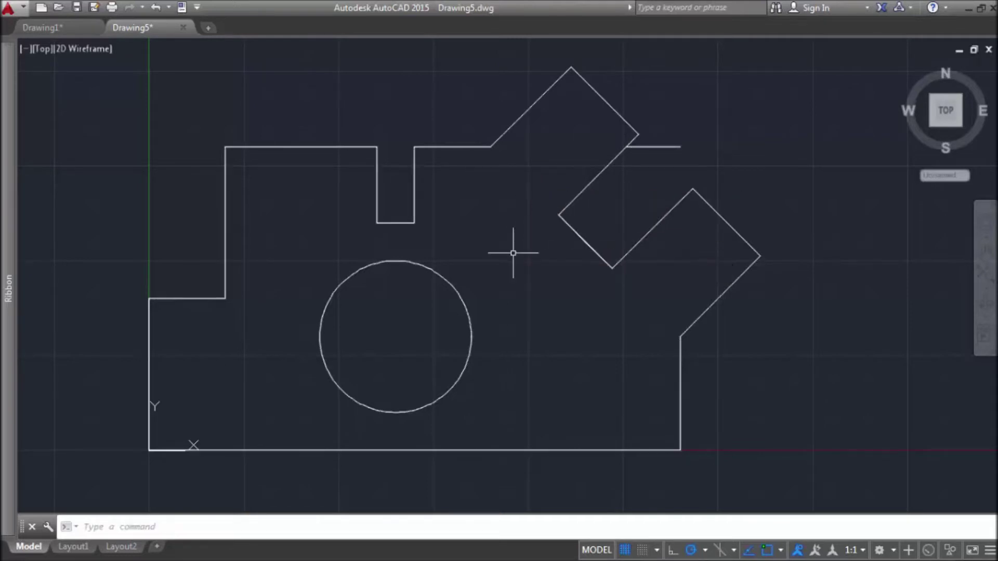
Delete the stray short line beside the upper tab, then compare with Drawing1 and return to Drawing5
{"action": "left_click", "coordinate": [648, 147]}
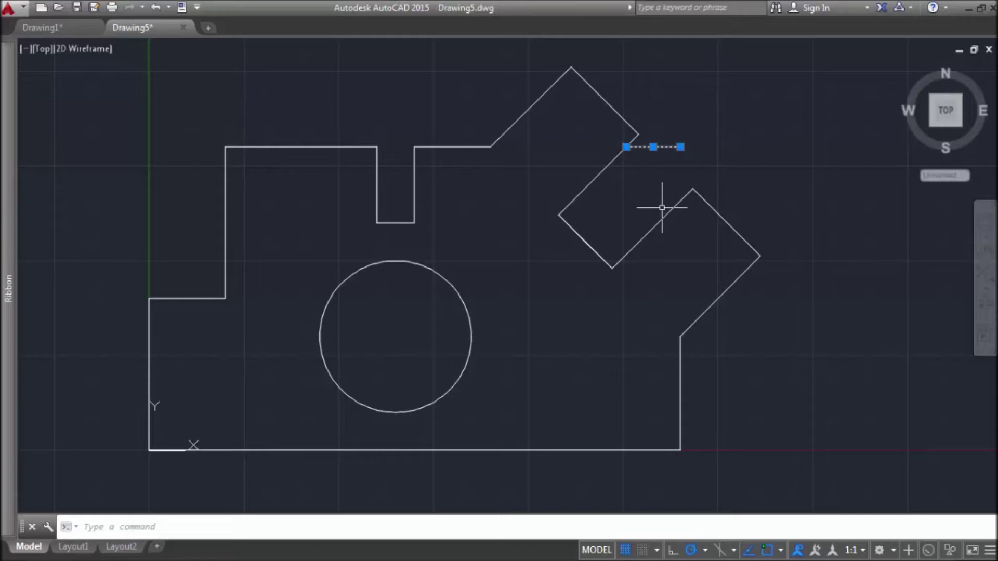
{"action": "key", "text": "Delete"}
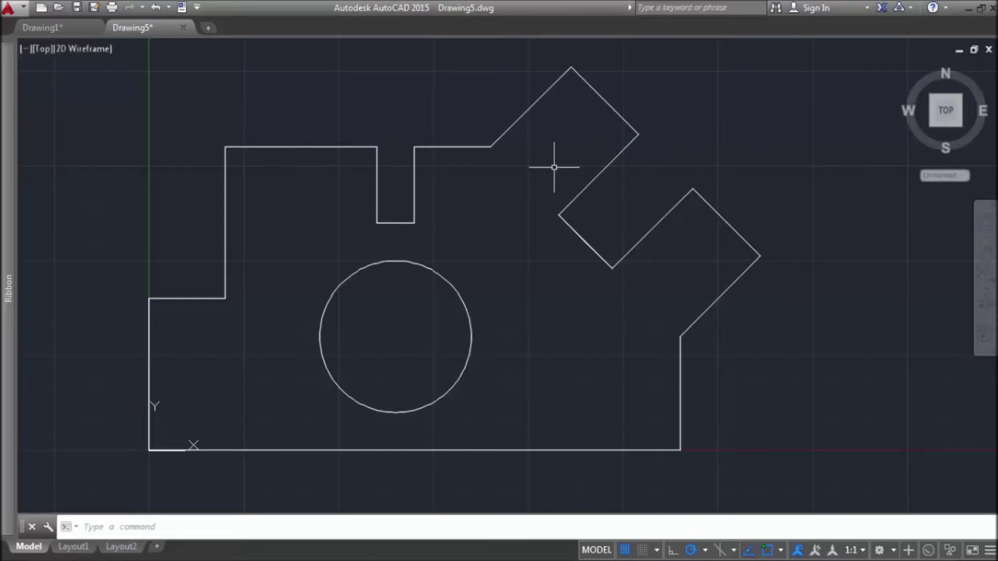
{"action": "left_click", "coordinate": [64, 30]}
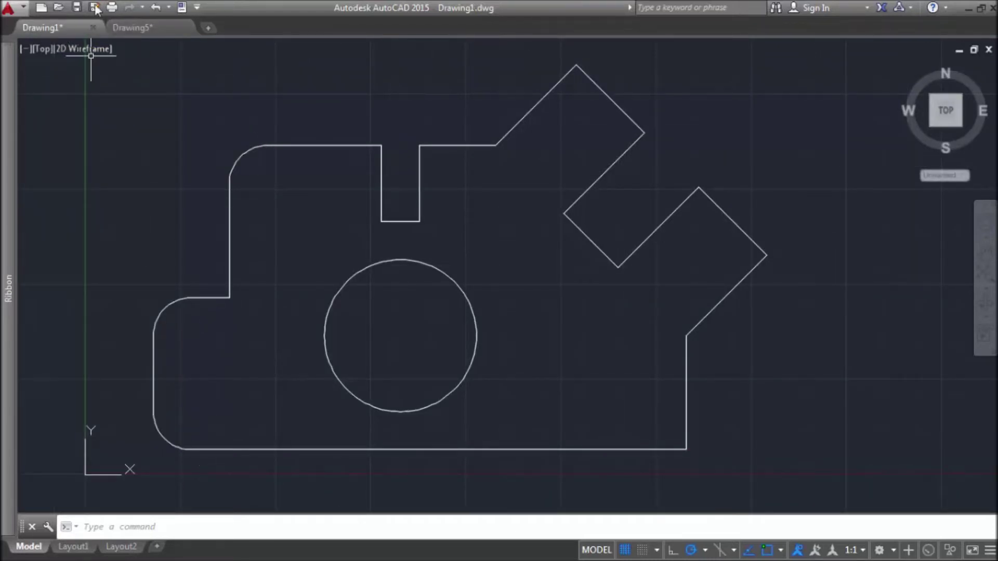
{"action": "left_click", "coordinate": [134, 24]}
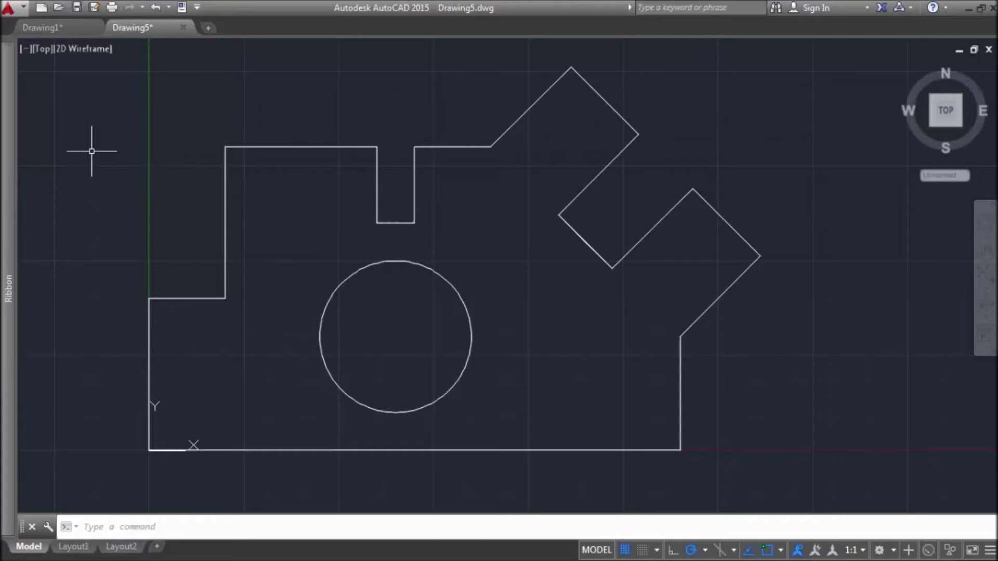
{"action": "mouse_move", "coordinate": [13, 157]}
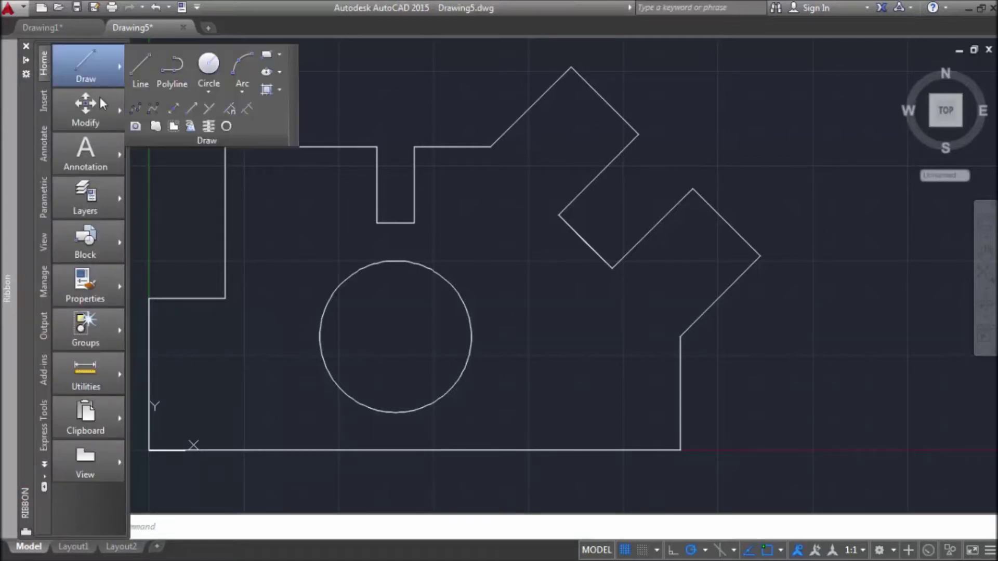
Fillet the corner between the bottom edge and left edge with radius 5
{"action": "mouse_move", "coordinate": [105, 118]}
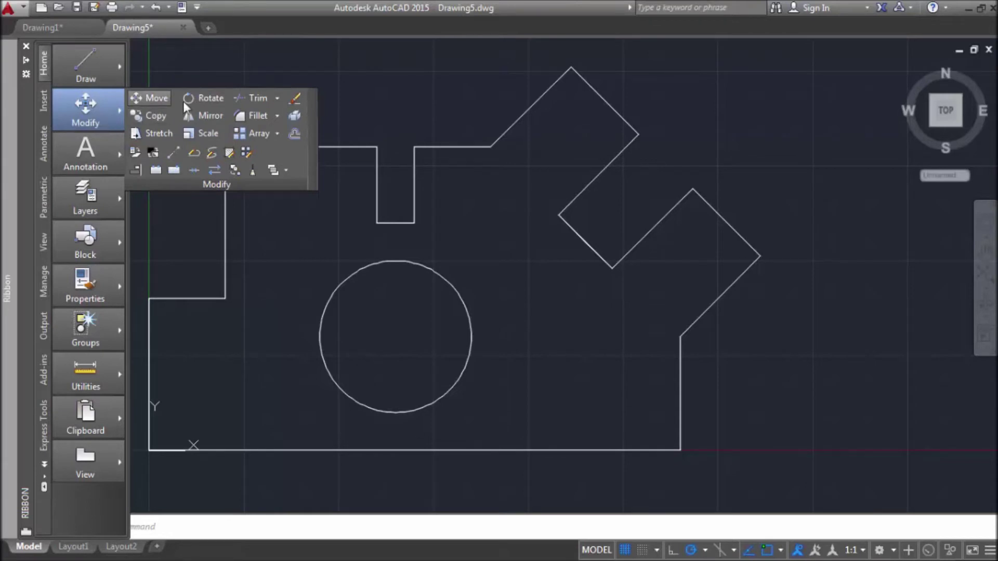
{"action": "left_click", "coordinate": [255, 116]}
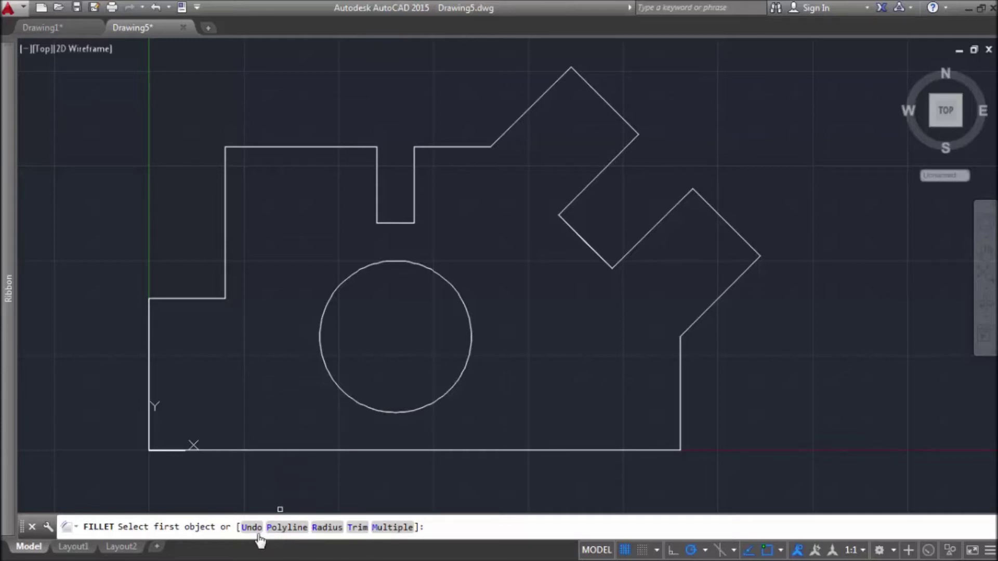
{"action": "left_click", "coordinate": [326, 528]}
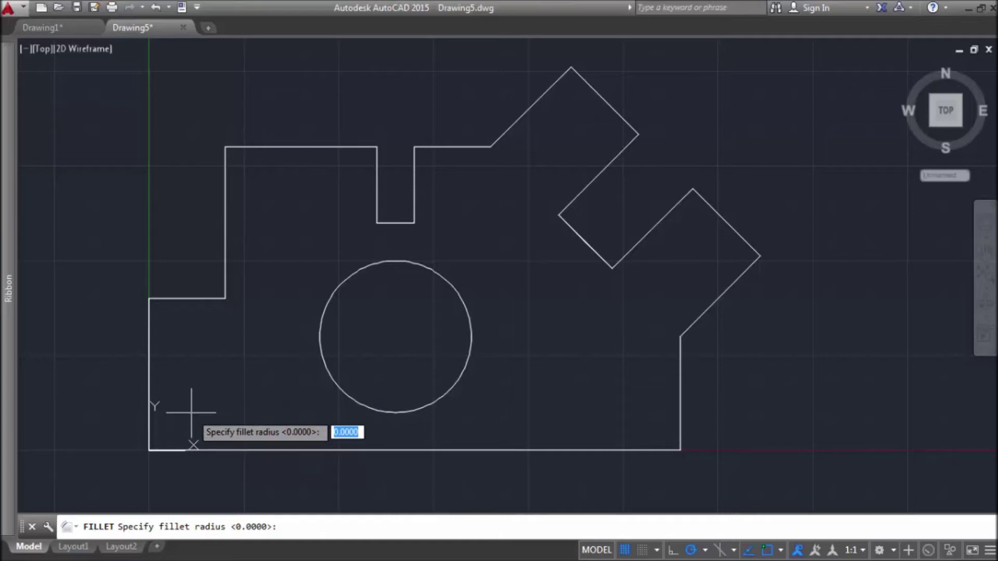
{"action": "type", "text": "5"}
{"action": "key", "text": "Return"}
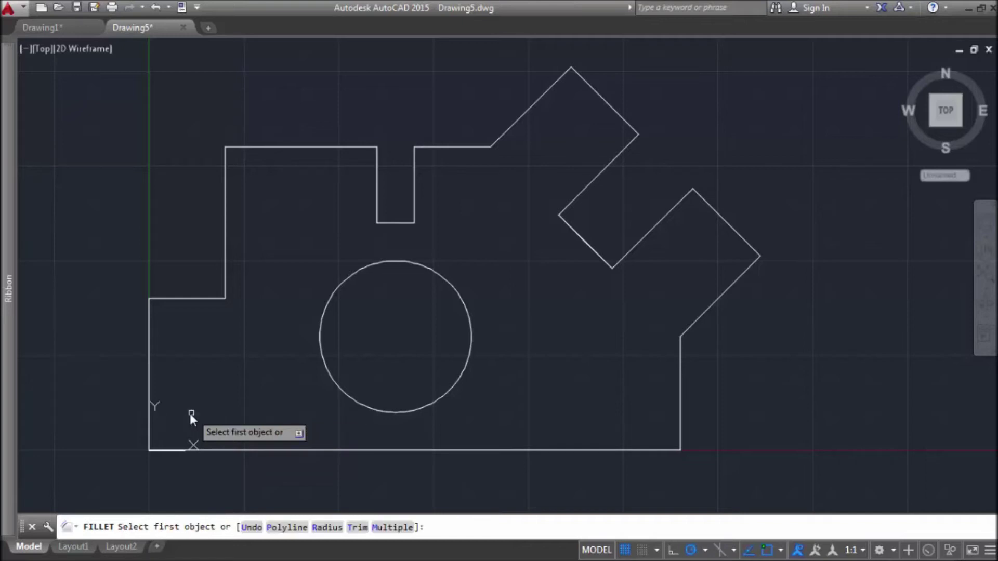
{"action": "left_click", "coordinate": [237, 449]}
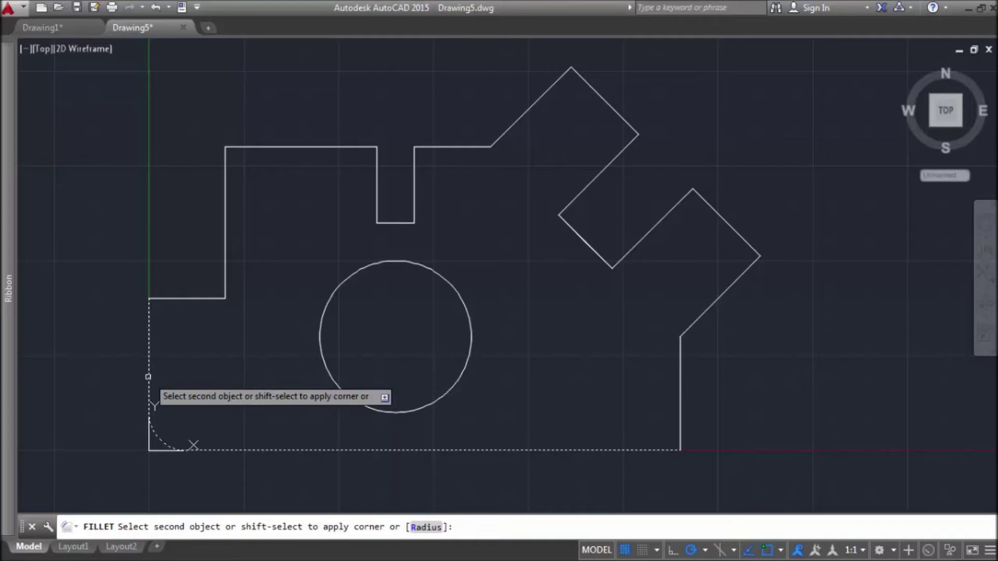
{"action": "left_click", "coordinate": [148, 377]}
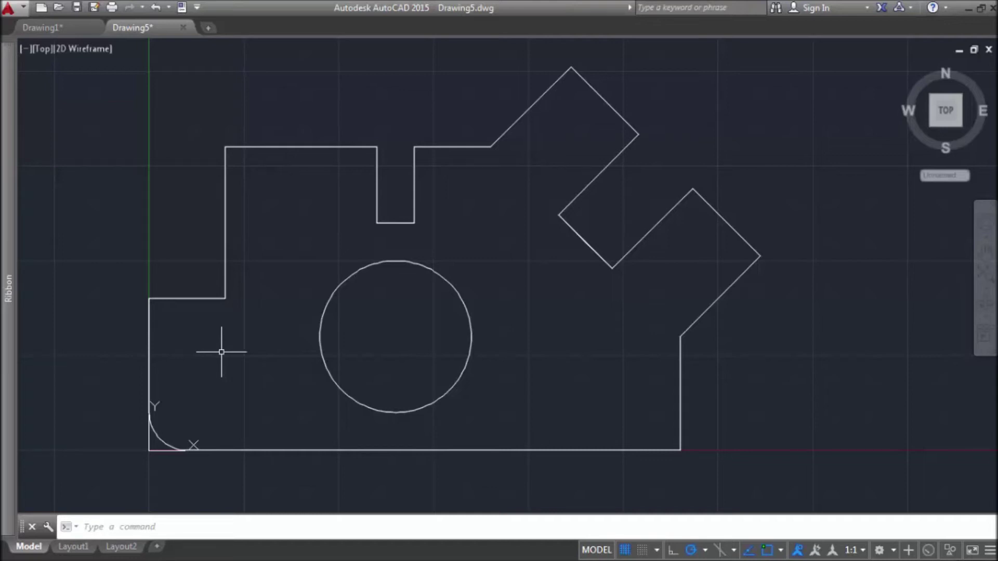
Fillet the corner between the left vertical edge and the step with radius 7
{"action": "type", "text": "FI"}
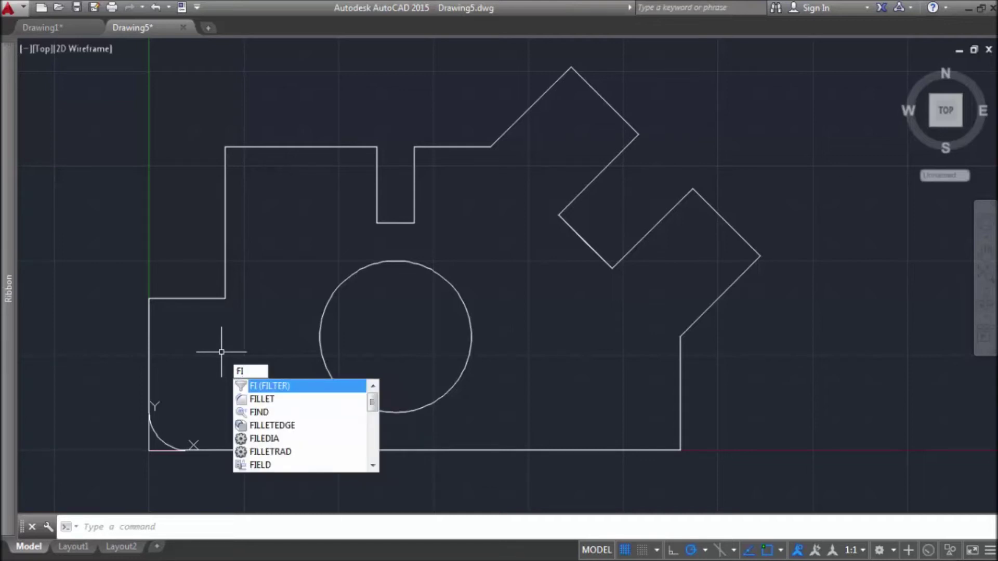
{"action": "type", "text": "L"}
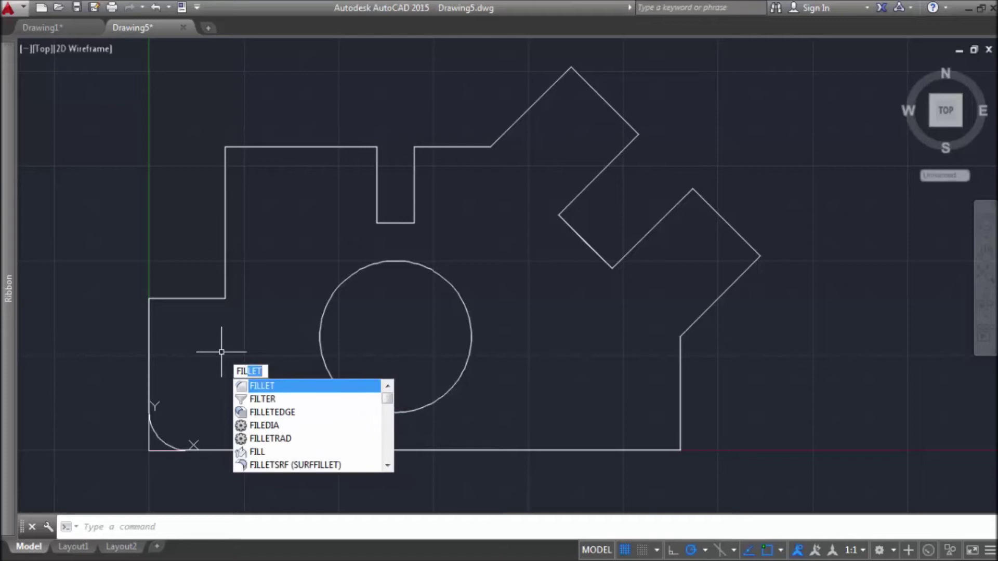
{"action": "left_click", "coordinate": [264, 387]}
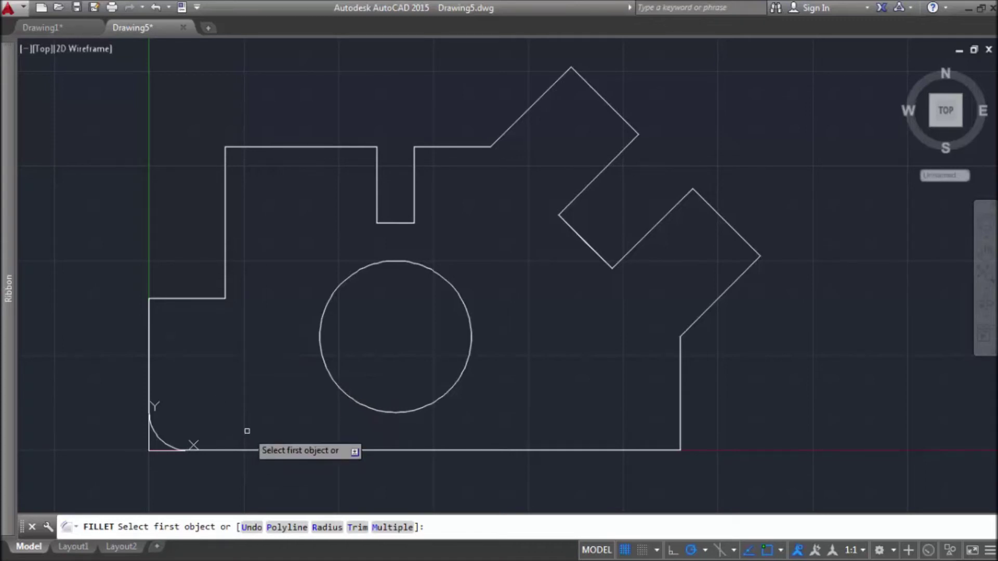
{"action": "type", "text": "r"}
{"action": "key", "text": "Return"}
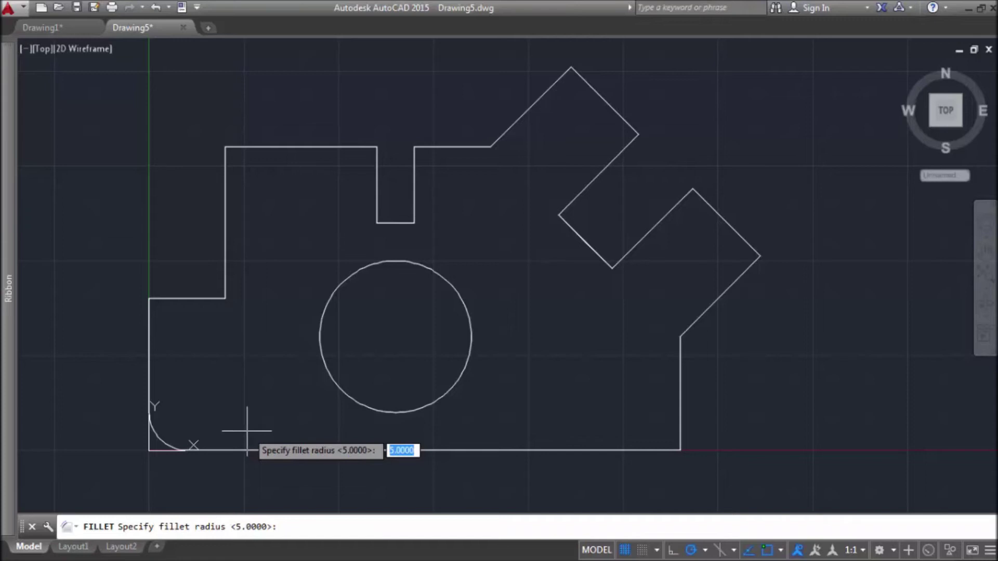
{"action": "type", "text": "7"}
{"action": "key", "text": "Return"}
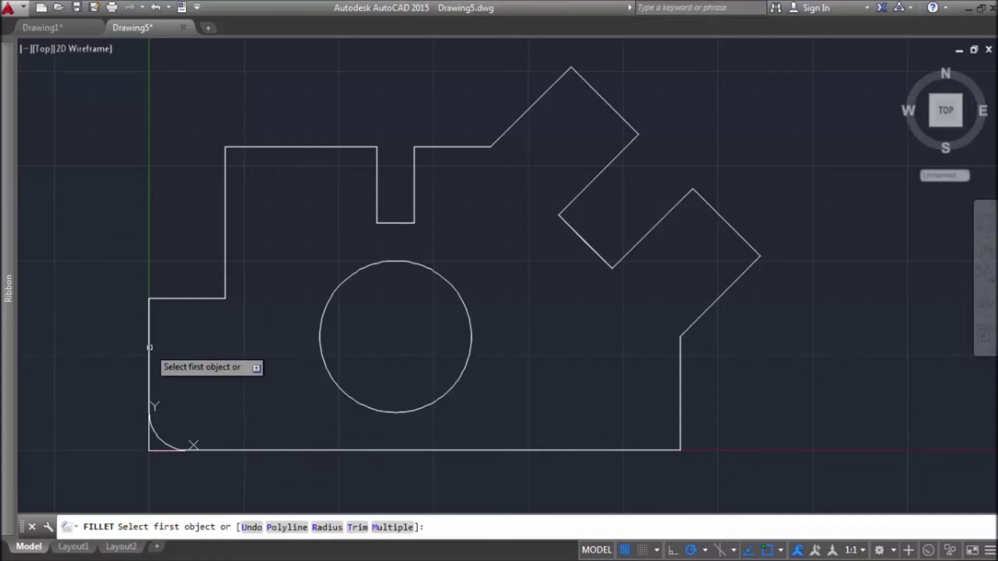
{"action": "left_click", "coordinate": [148, 343]}
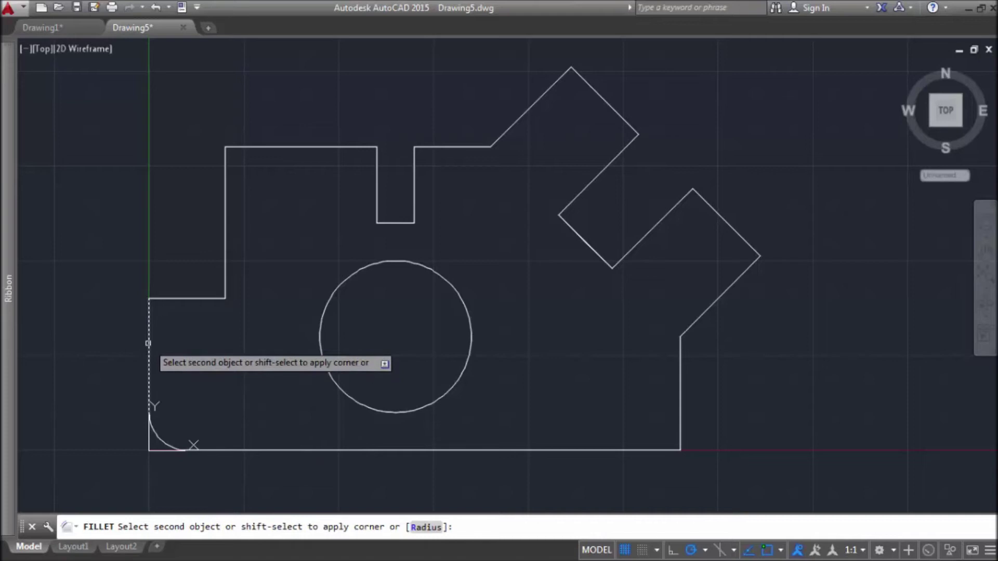
{"action": "left_click", "coordinate": [171, 298]}
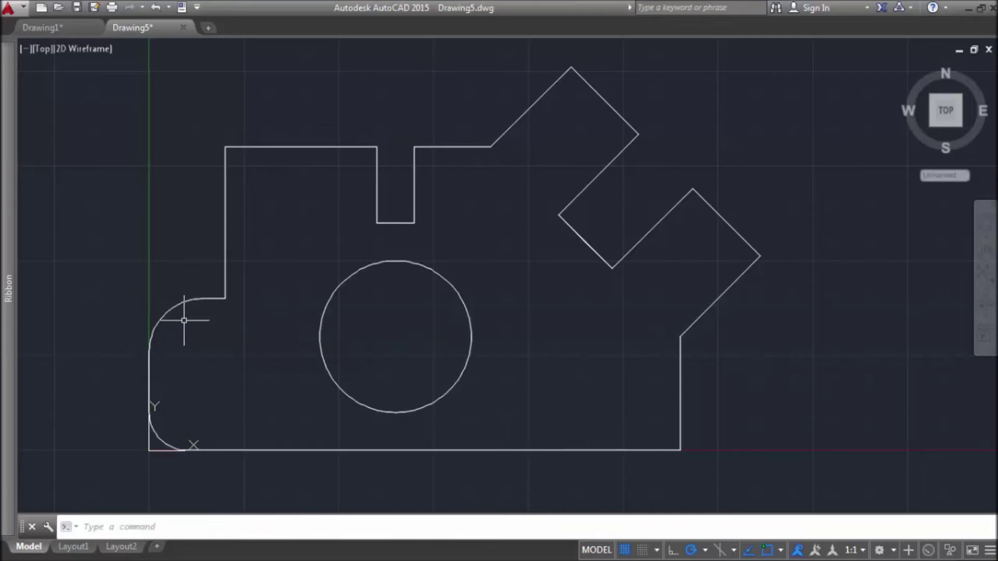
Move the UCS origin off the outline to a spot below and left of it
{"action": "left_click", "coordinate": [151, 446]}
{"action": "left_click", "coordinate": [149, 450]}
{"action": "left_click", "coordinate": [95, 487]}
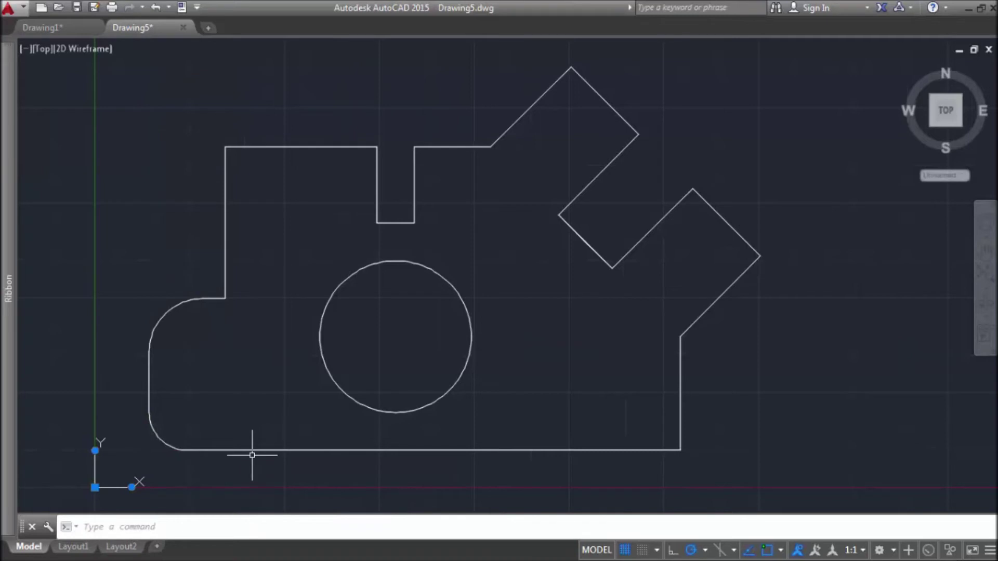
Fillet the top-left corner between the upper left edge and top edge with radius 3
{"action": "left_click", "coordinate": [224, 180]}
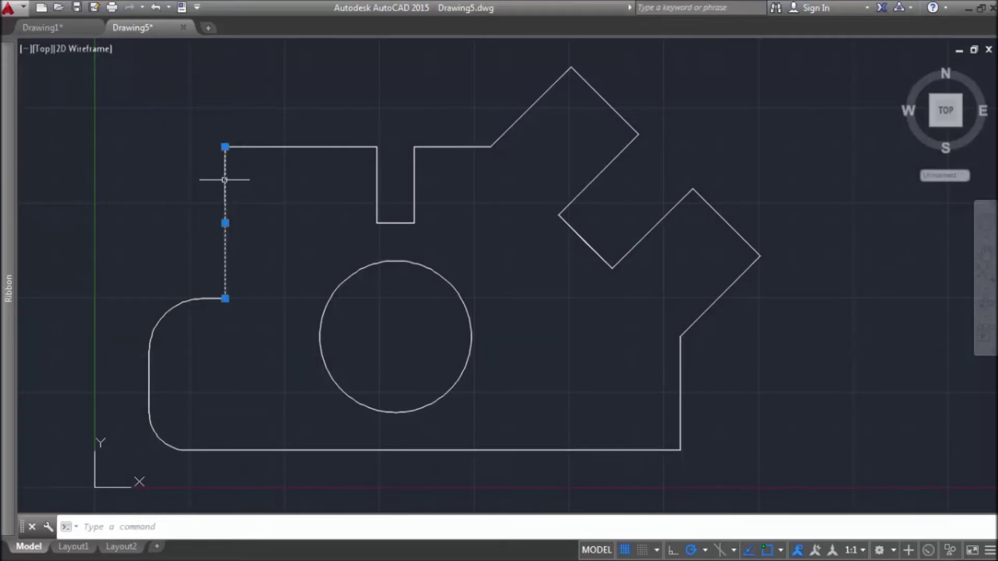
{"action": "key", "text": "Escape"}
{"action": "type", "text": "FILL"}
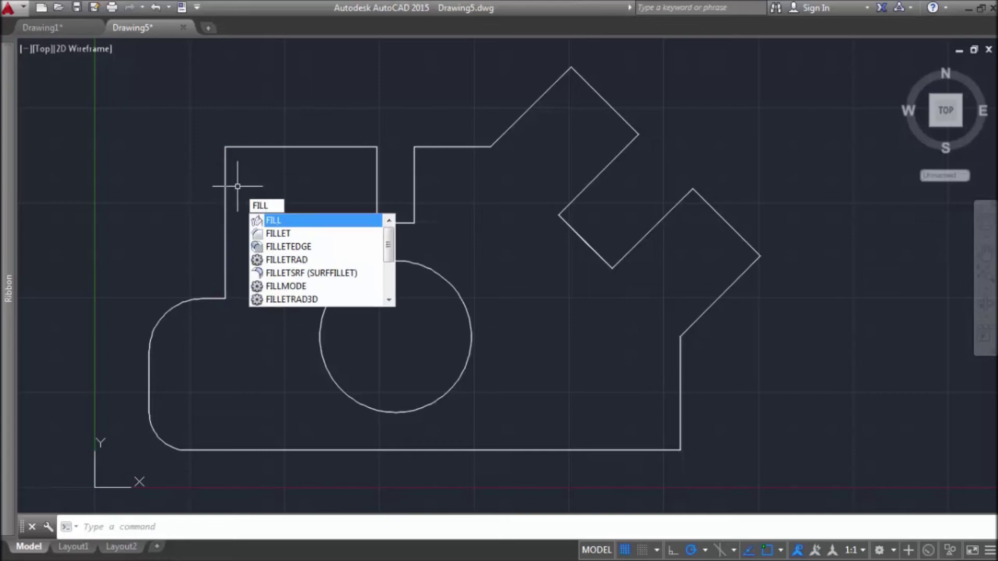
{"action": "key", "text": "Down"}
{"action": "key", "text": "Return"}
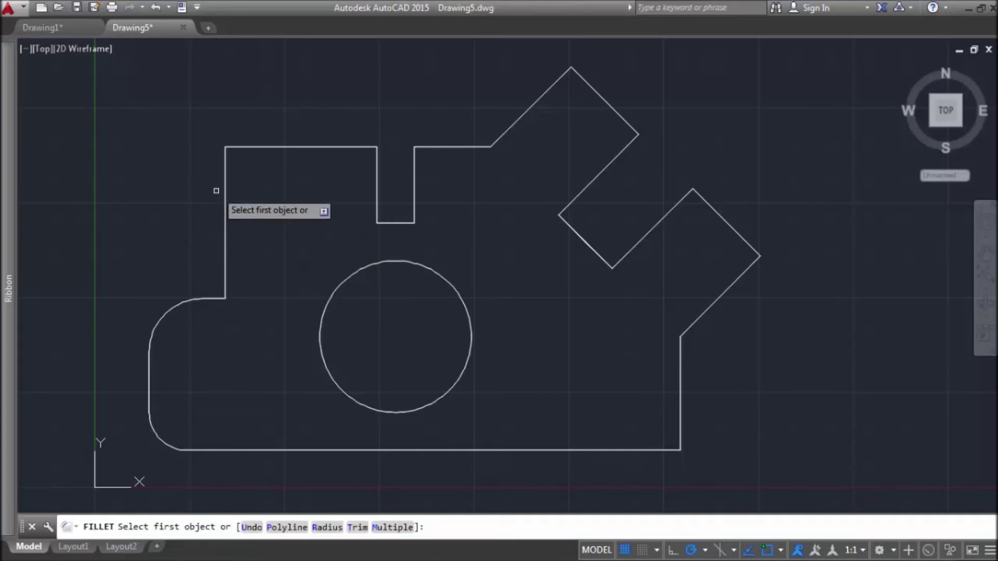
{"action": "type", "text": "r"}
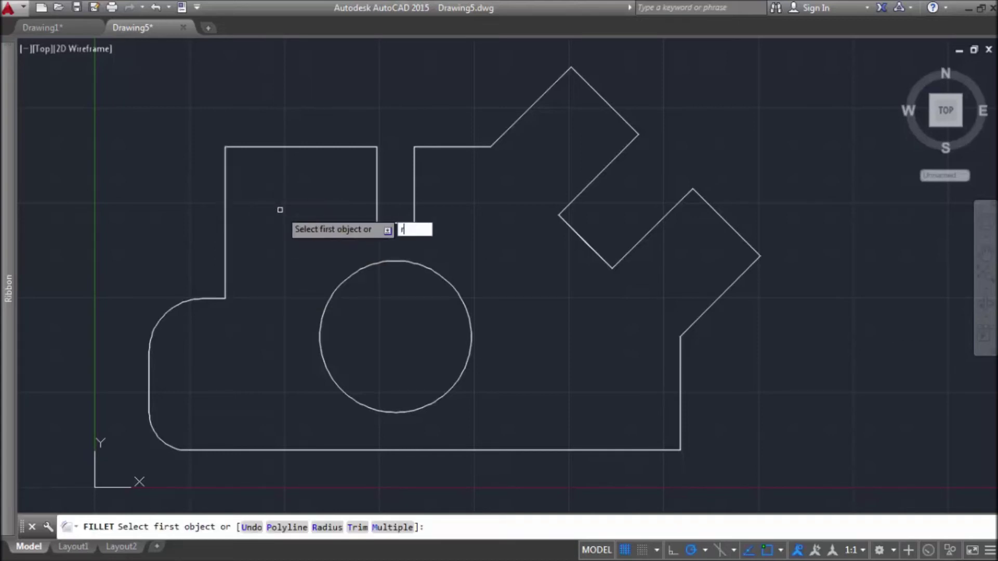
{"action": "key", "text": "Return"}
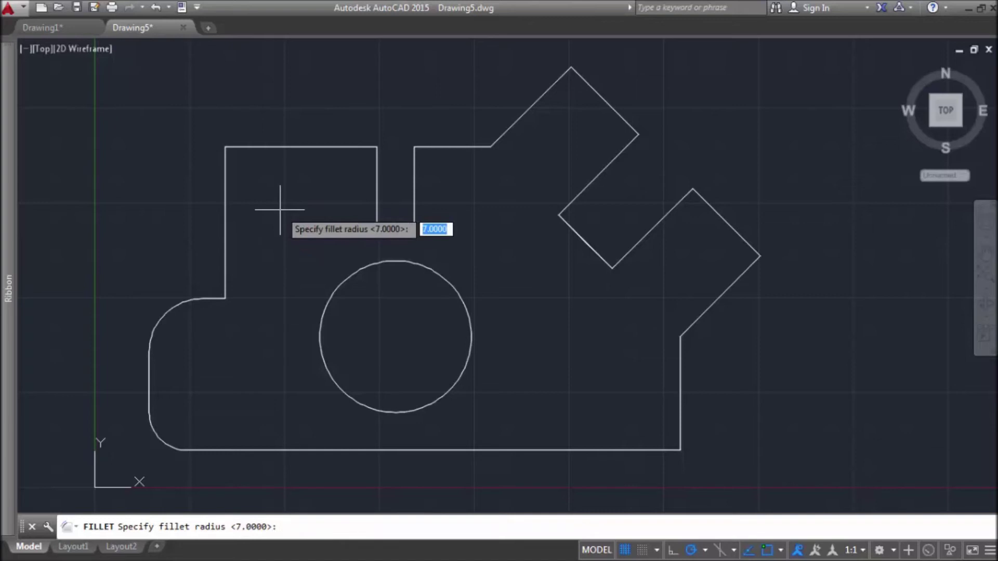
{"action": "type", "text": "3"}
{"action": "key", "text": "Return"}
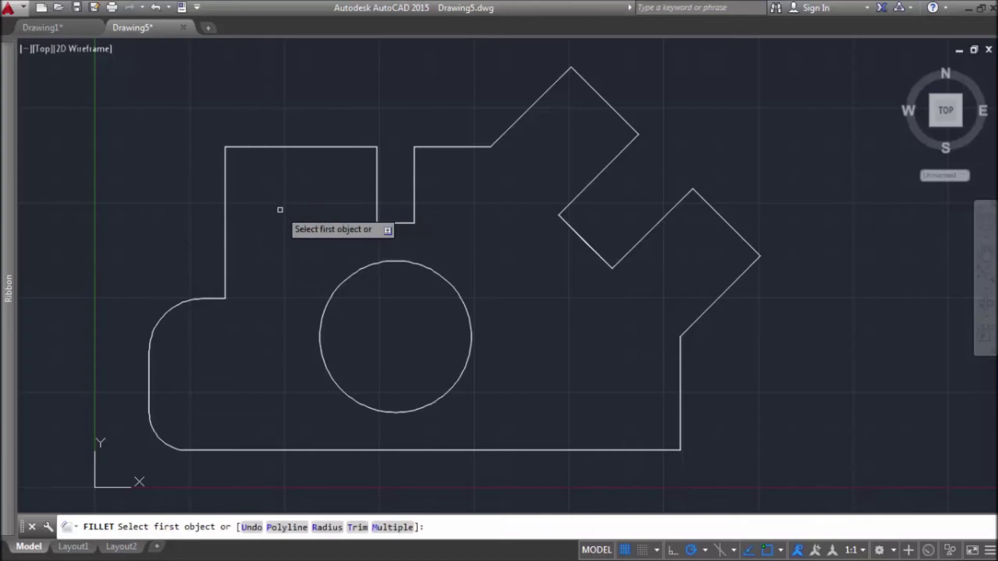
{"action": "left_click", "coordinate": [226, 189]}
{"action": "left_click", "coordinate": [259, 147]}
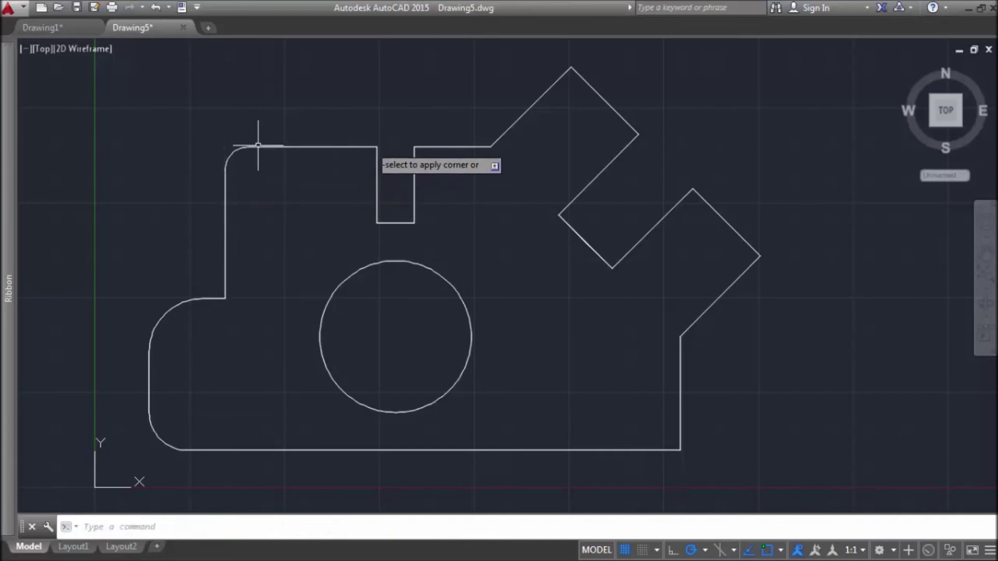
{"action": "right_click", "coordinate": [295, 205]}
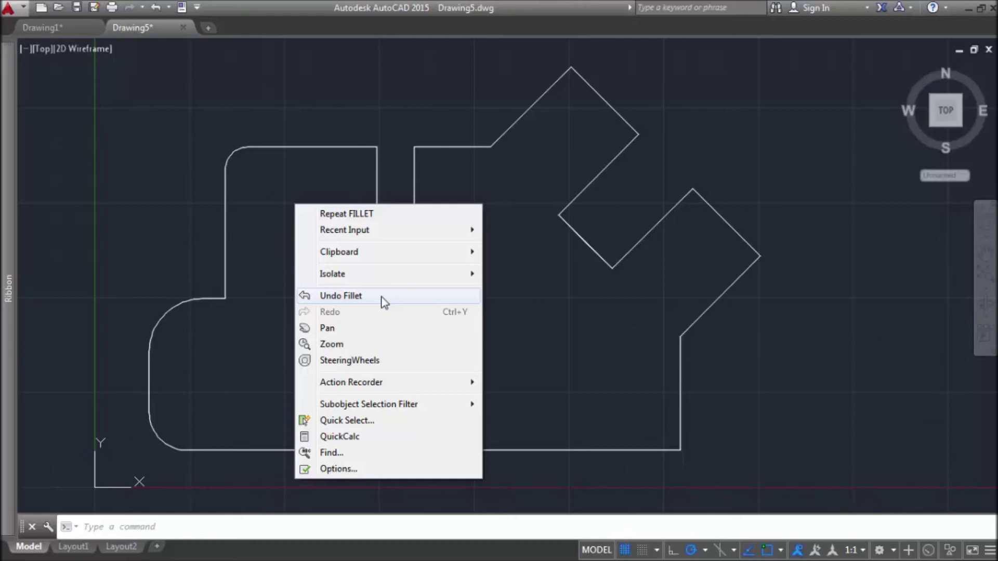
Undo three times, removing the top-left fillet, the UCS move and the step-corner fillet
{"action": "left_click", "coordinate": [275, 223]}
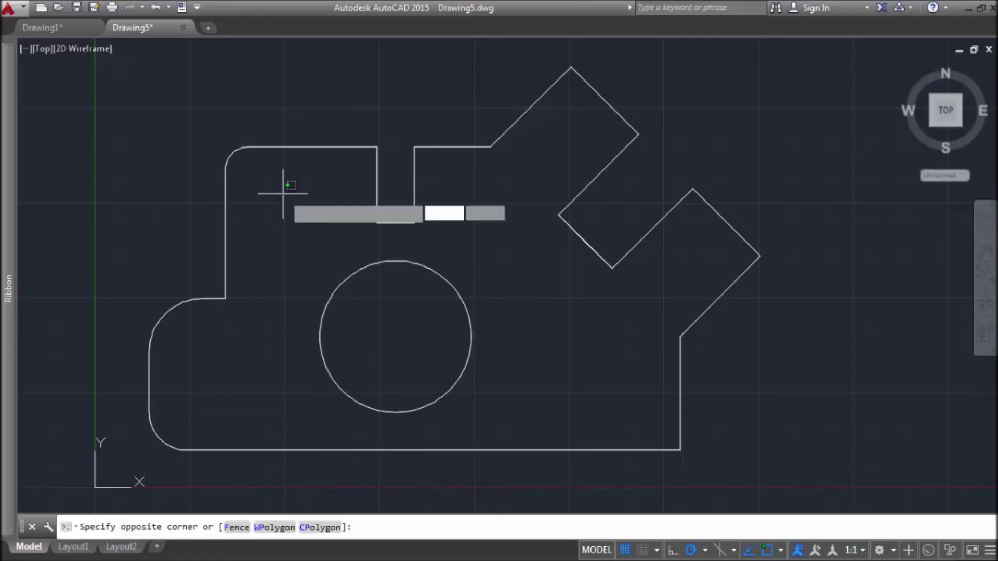
{"action": "left_click", "coordinate": [255, 174]}
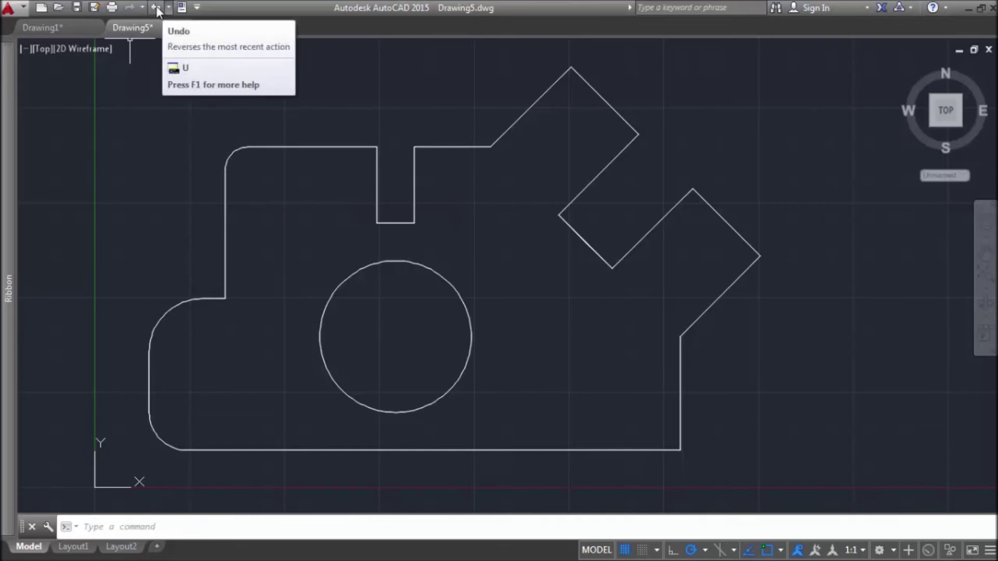
{"action": "left_click", "coordinate": [156, 6]}
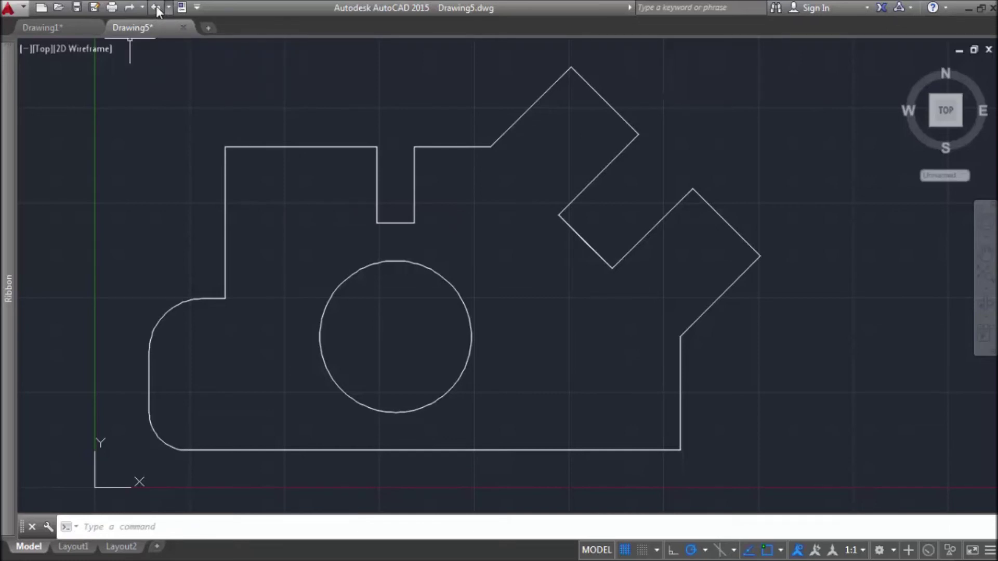
{"action": "left_click", "coordinate": [156, 6]}
{"action": "left_click", "coordinate": [156, 7]}
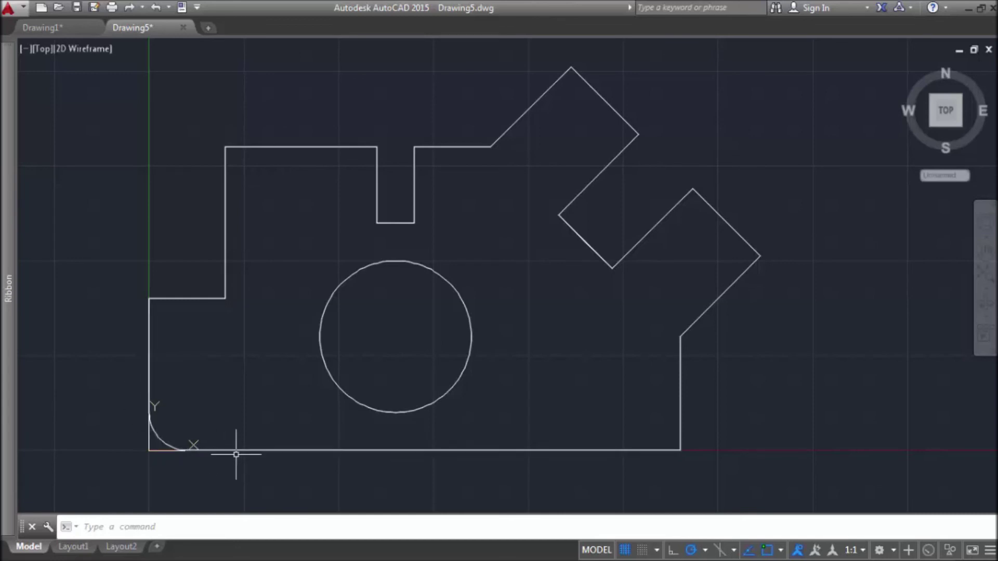
{"action": "right_click", "coordinate": [196, 341]}
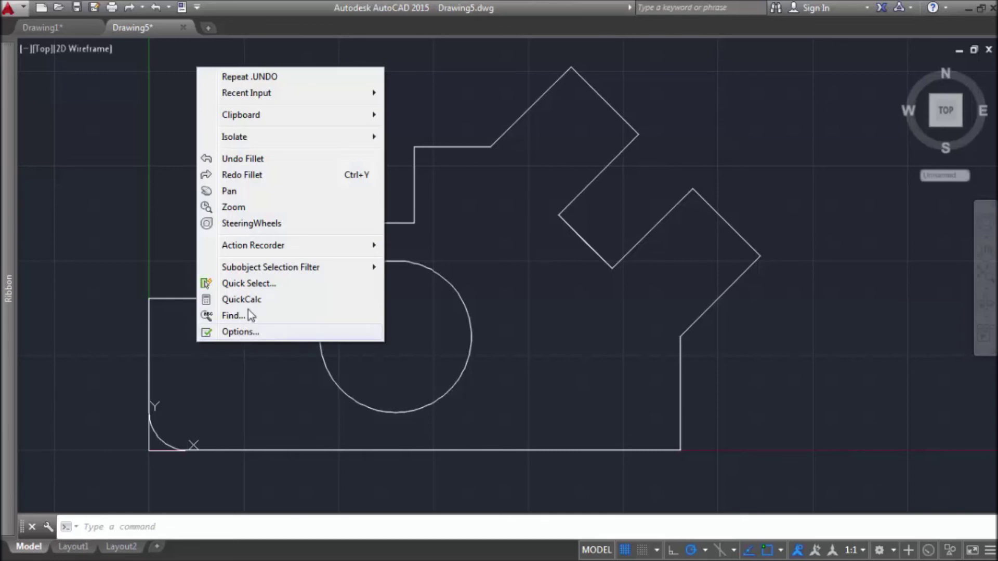
Fillet the corner between the left vertical edge and the step with radius 5
{"action": "mouse_move", "coordinate": [269, 94]}
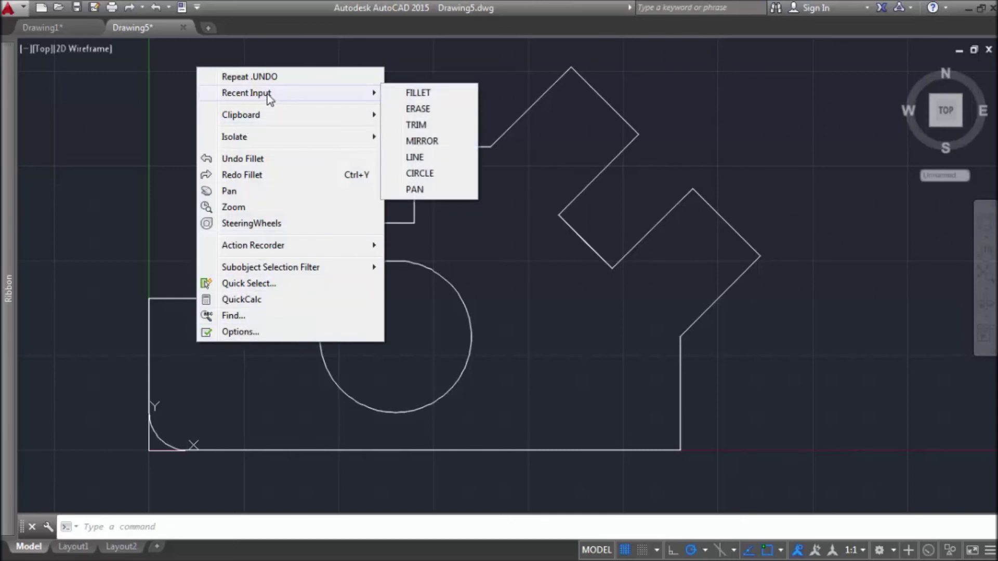
{"action": "left_click", "coordinate": [415, 93]}
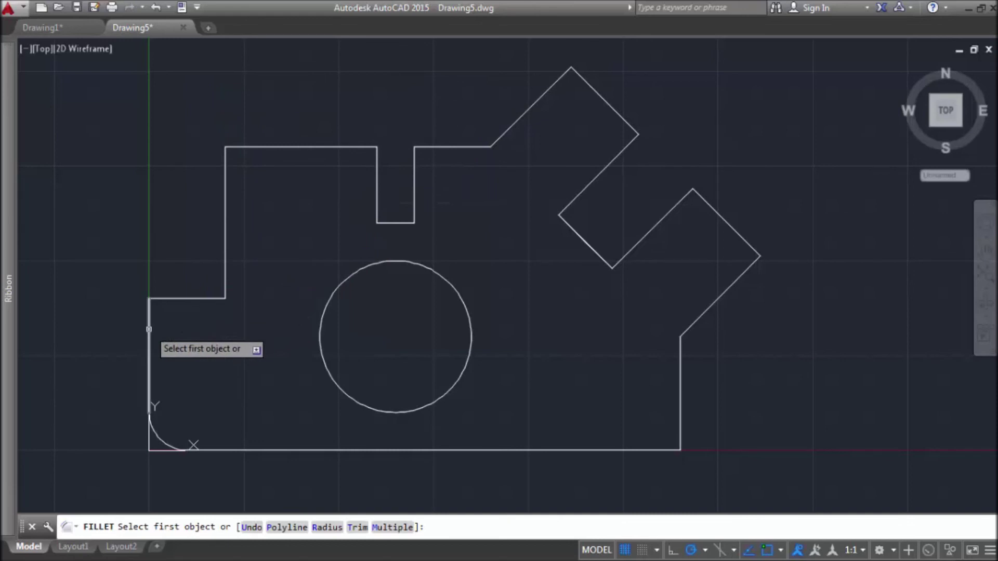
{"action": "type", "text": "r"}
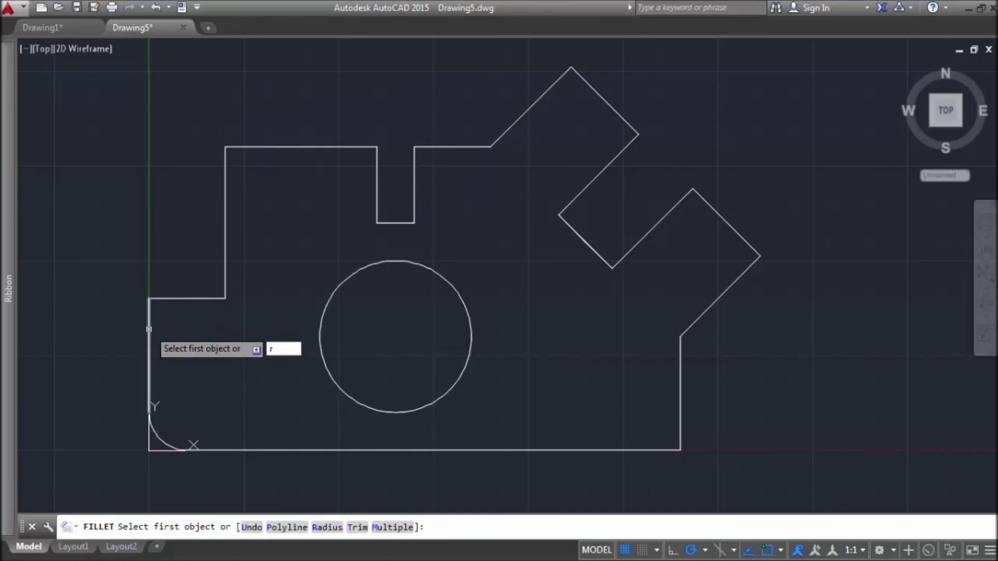
{"action": "key", "text": "Return"}
{"action": "type", "text": "5"}
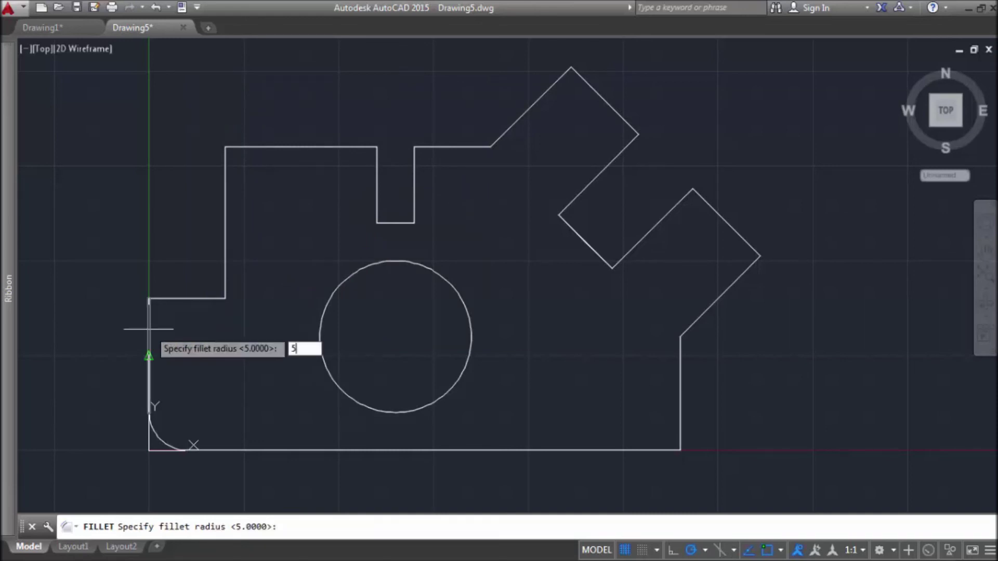
{"action": "key", "text": "Return"}
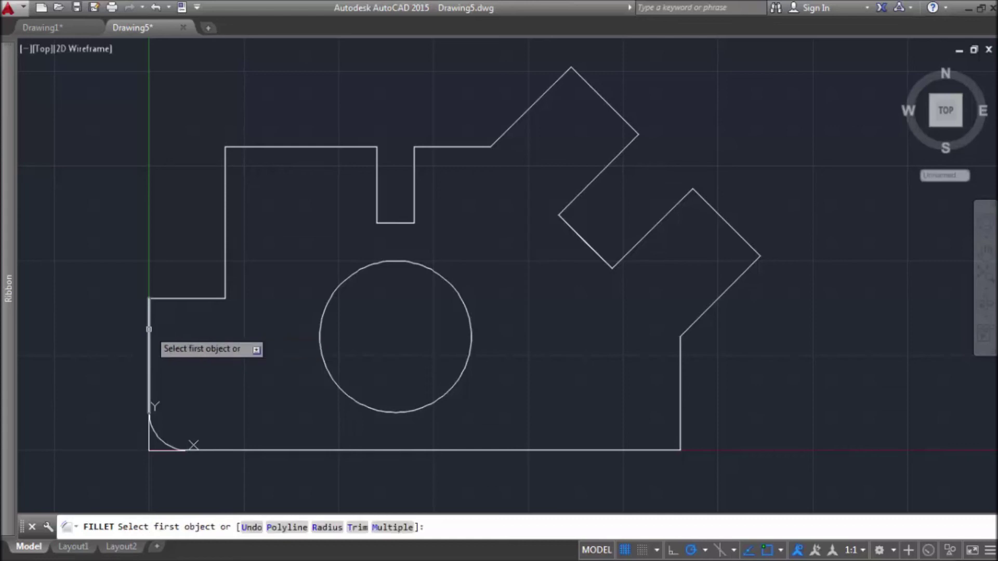
{"action": "left_click", "coordinate": [148, 329]}
{"action": "left_click", "coordinate": [181, 297]}
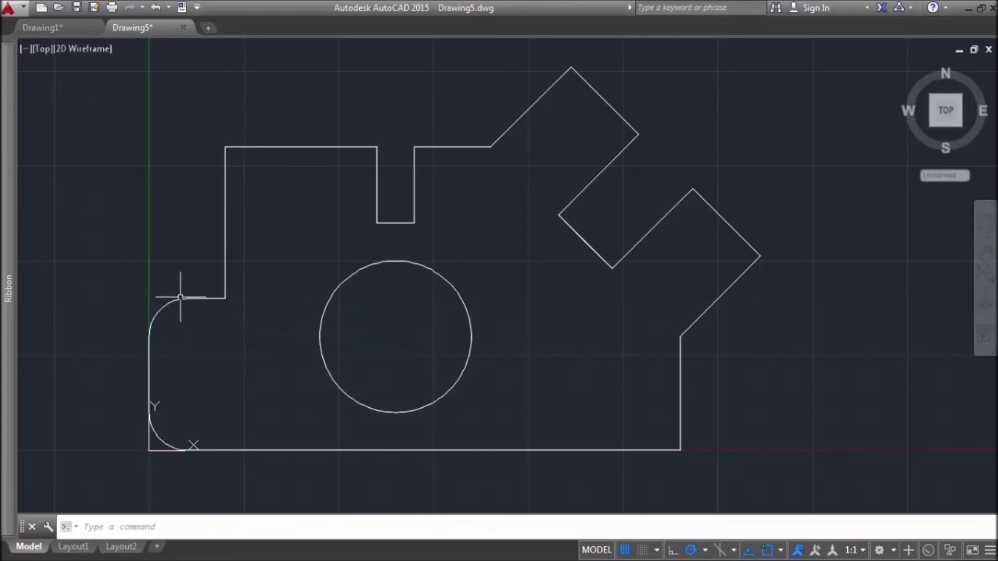
Fillet the top-left corner between the upper left edge and top edge, also radius 5
{"action": "key", "text": "Return"}
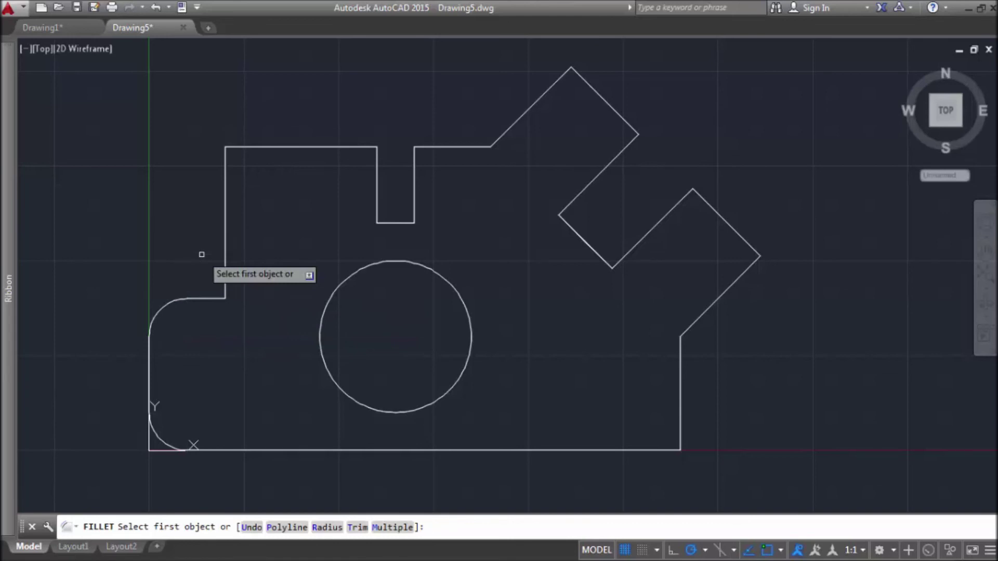
{"action": "left_click", "coordinate": [225, 192]}
{"action": "left_click", "coordinate": [248, 149]}
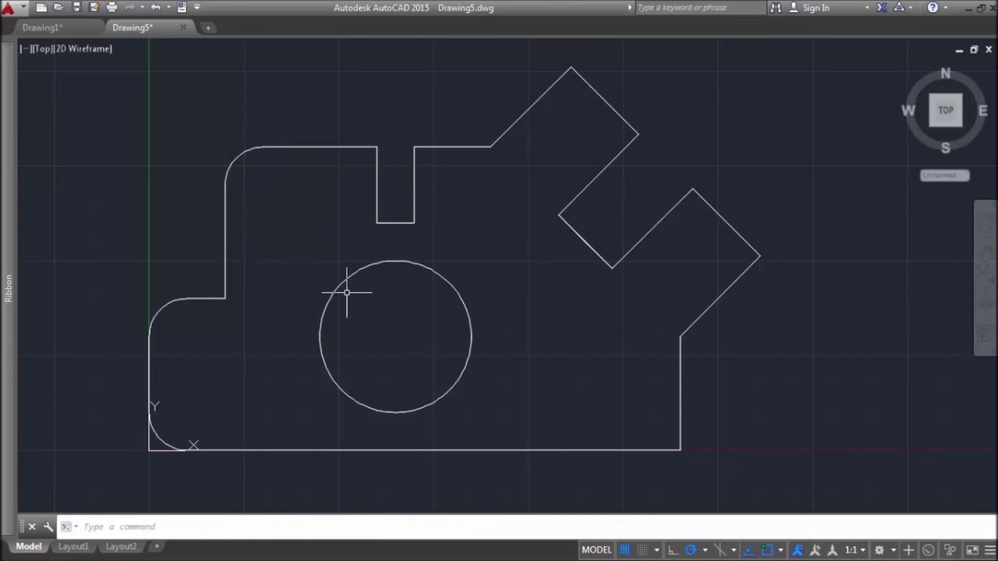
Move the UCS origin off the outline to the lower left
{"action": "left_click", "coordinate": [148, 439]}
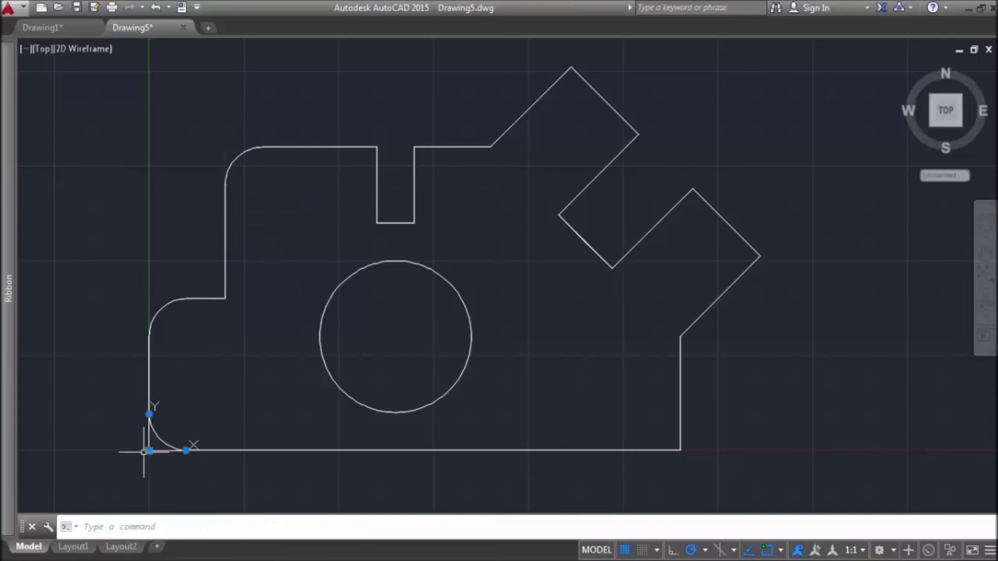
{"action": "left_click", "coordinate": [148, 451]}
{"action": "left_click", "coordinate": [74, 483]}
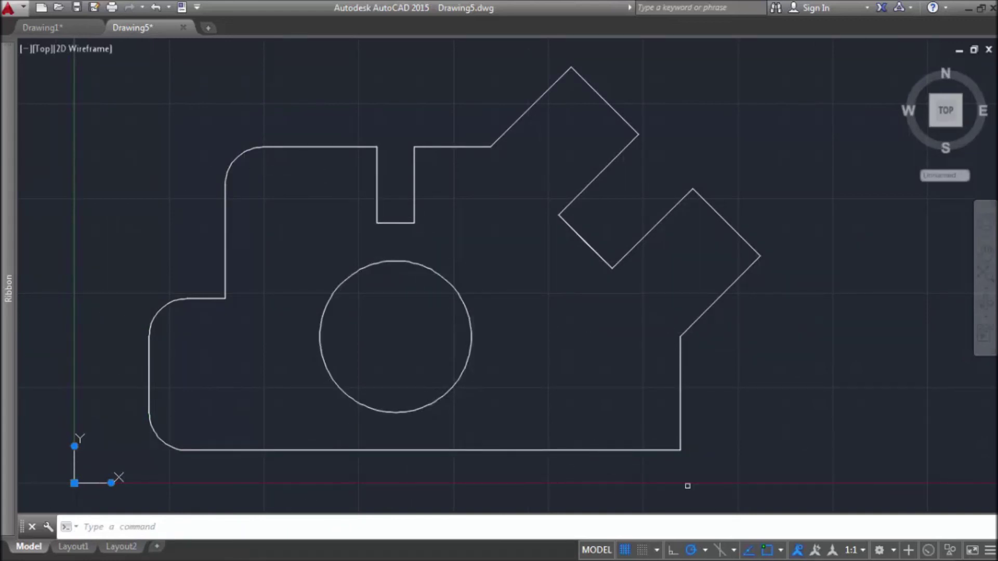
{"action": "left_click", "coordinate": [780, 550]}
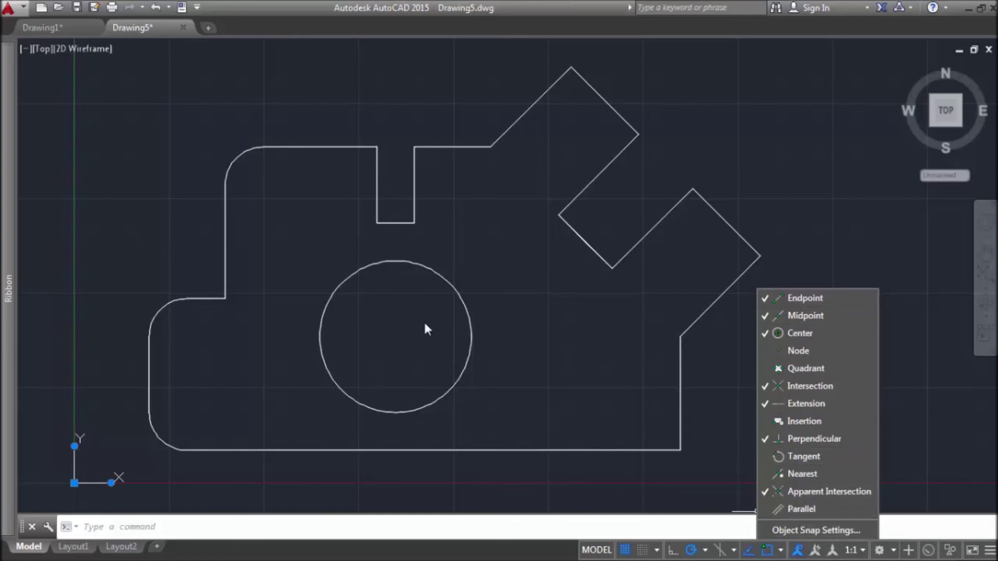
{"action": "left_click", "coordinate": [72, 483]}
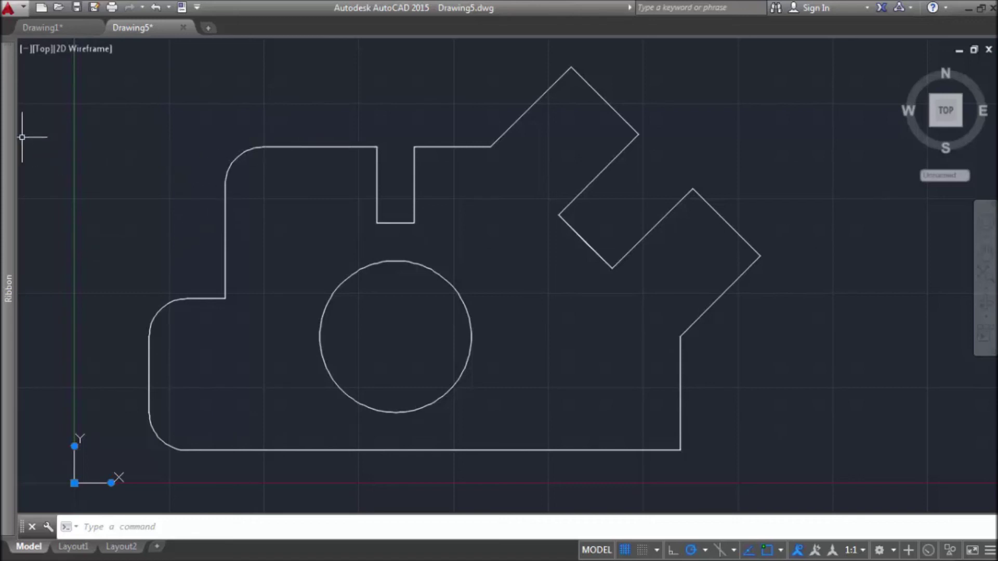
{"action": "mouse_move", "coordinate": [5, 123]}
{"action": "mouse_move", "coordinate": [77, 111]}
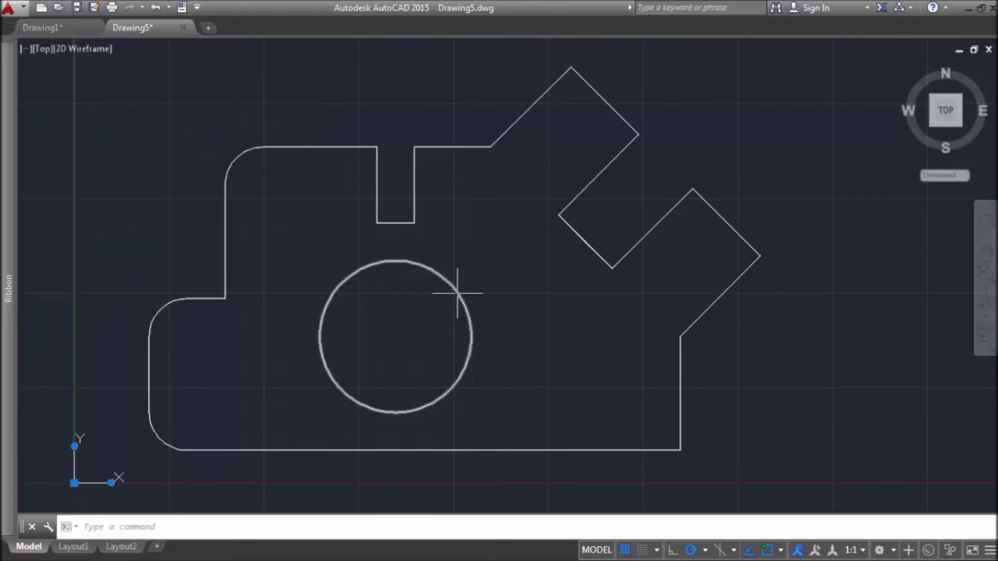
{"action": "mouse_move", "coordinate": [8, 104]}
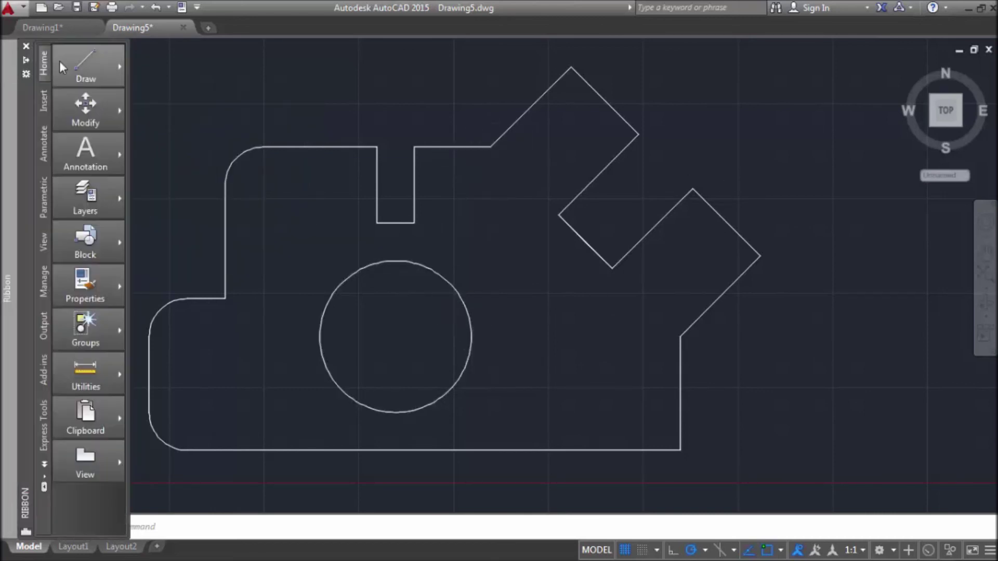
{"action": "mouse_move", "coordinate": [84, 68]}
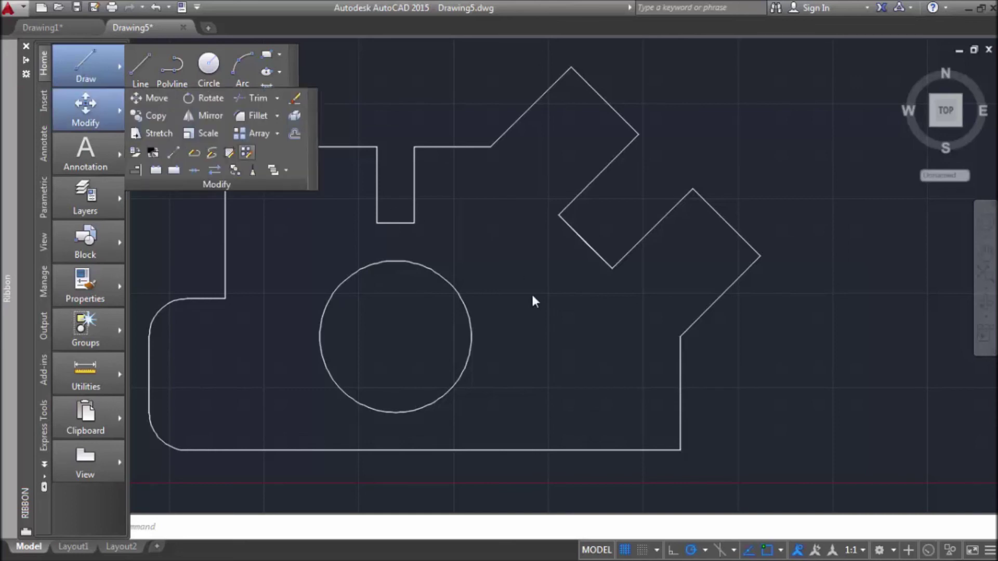